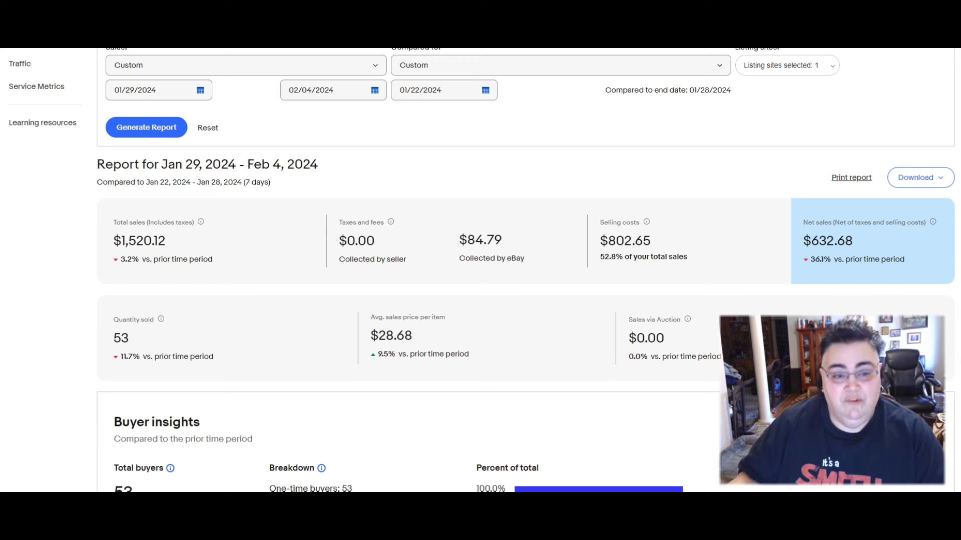
scroll(480, 301, "down", 1)
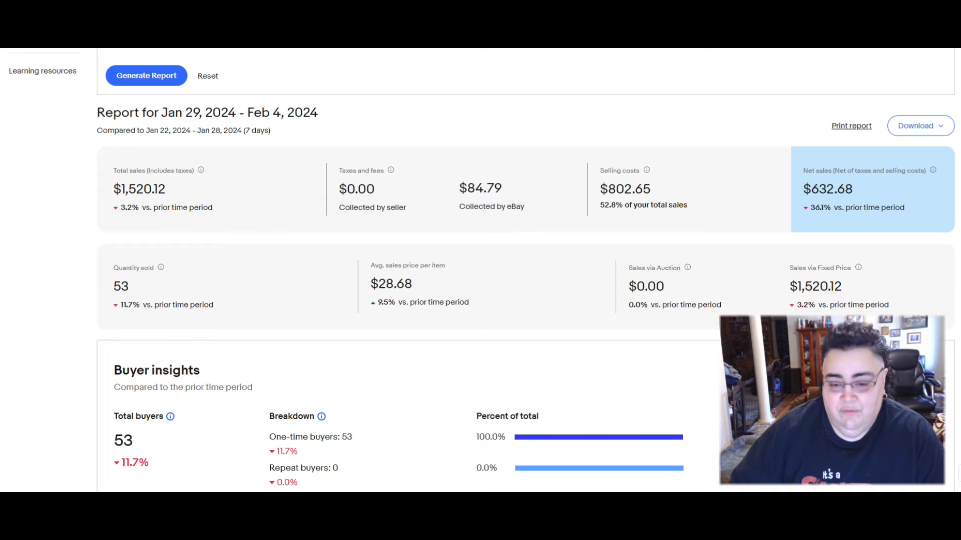
scroll(480, 271, "down", 4)
scroll(480, 271, "down", 4)
scroll(480, 271, "down", 3)
scroll(481, 271, "down", 5)
scroll(480, 270, "up", 4)
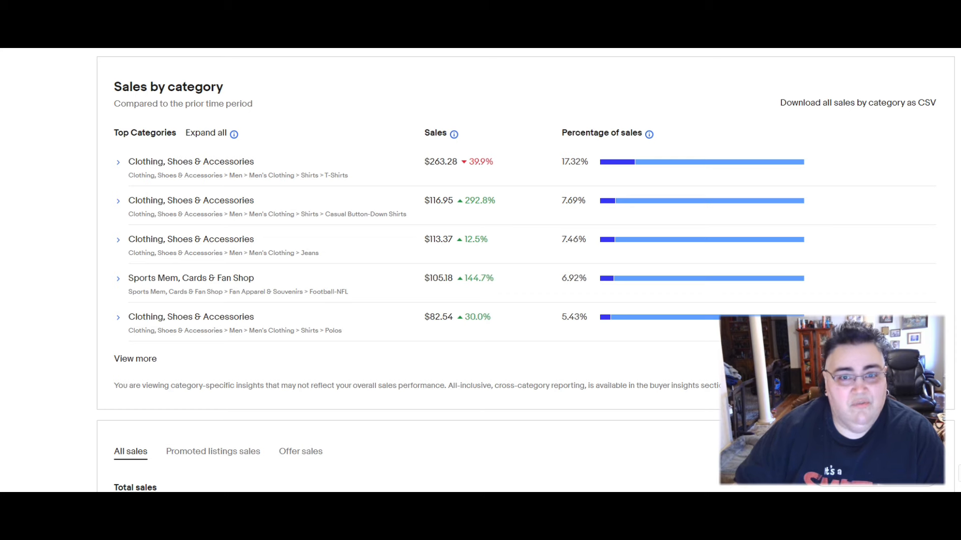
scroll(480, 270, "down", 3)
scroll(481, 270, "down", 2)
scroll(481, 270, "down", 3)
scroll(480, 271, "down", 2)
scroll(498, 225, "down", 2)
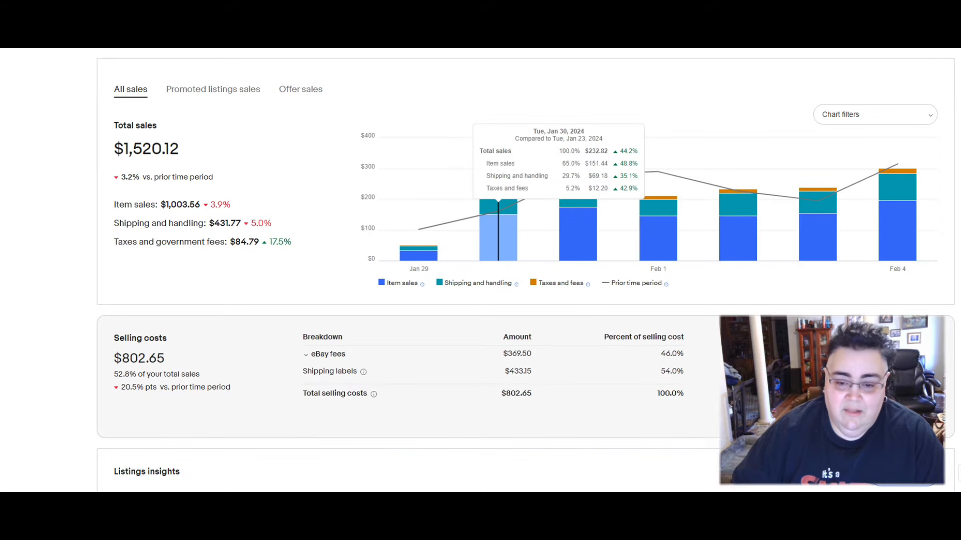
scroll(499, 225, "down", 1)
scroll(498, 225, "down", 2)
scroll(481, 270, "down", 1)
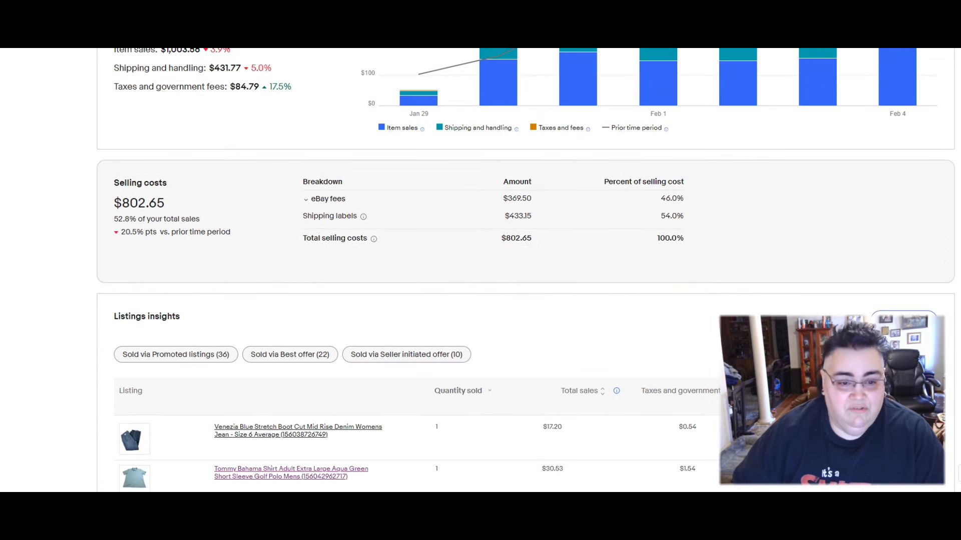
scroll(480, 270, "down", 2)
scroll(480, 270, "down", 2)
scroll(480, 270, "up", 5)
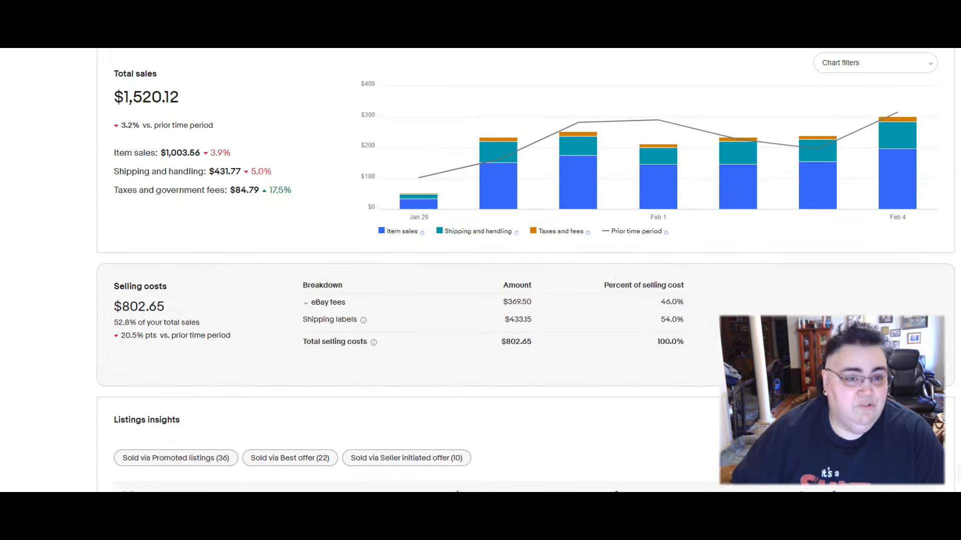
scroll(480, 271, "up", 5)
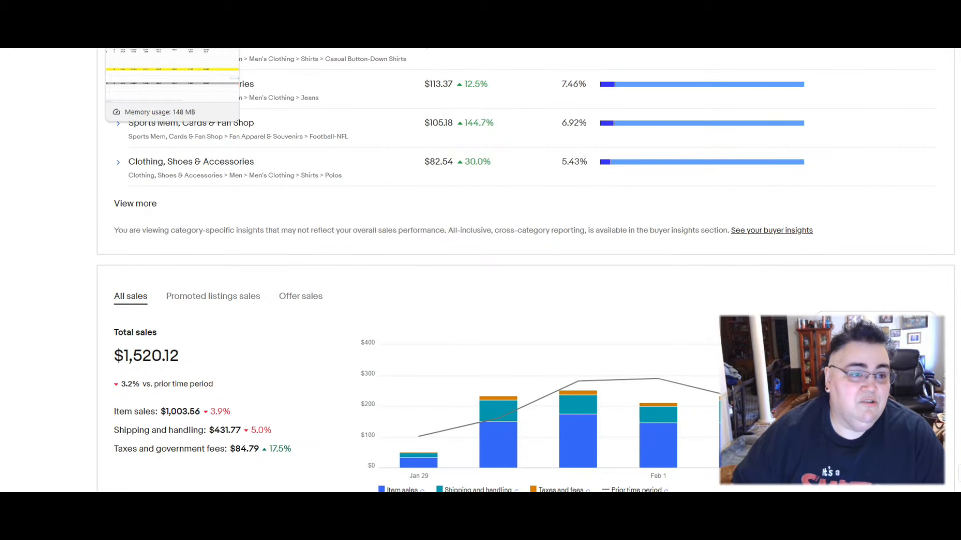
Step: Switch from the eBay weekly report to the Google Sheets weekly sales tracker
left_click(187, 38)
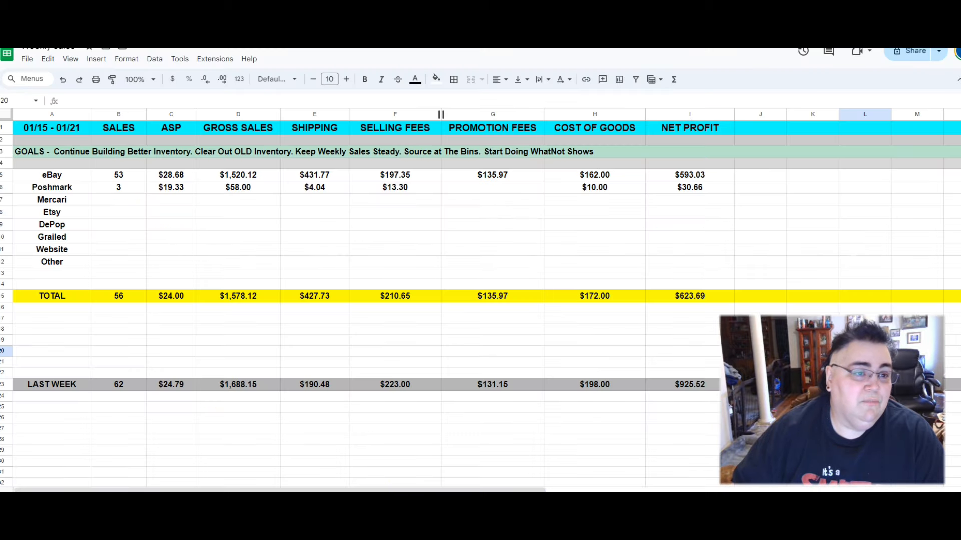
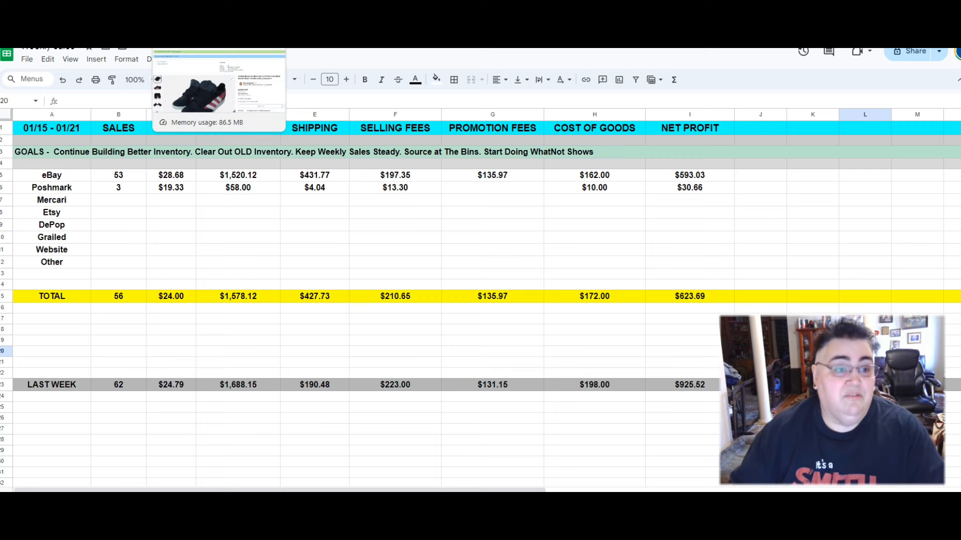
Step: Switch from the spreadsheet to the sold Adidas Busenitz skate shoes listing
left_click(218, 51)
scroll(481, 300, "down", 3)
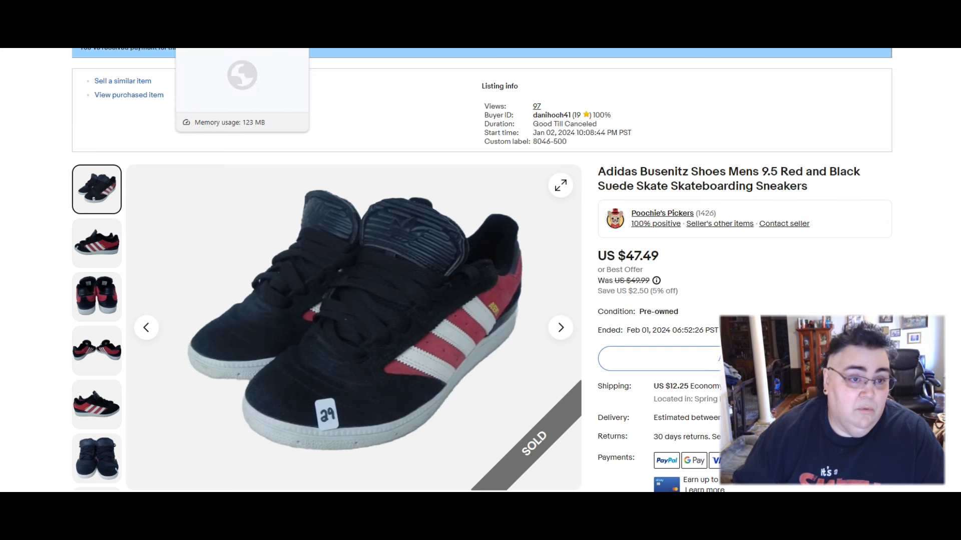
Step: Bring up the Lilly Pulitzer pineapple dress listing and flip its photos to the tag close-up
left_click(241, 49)
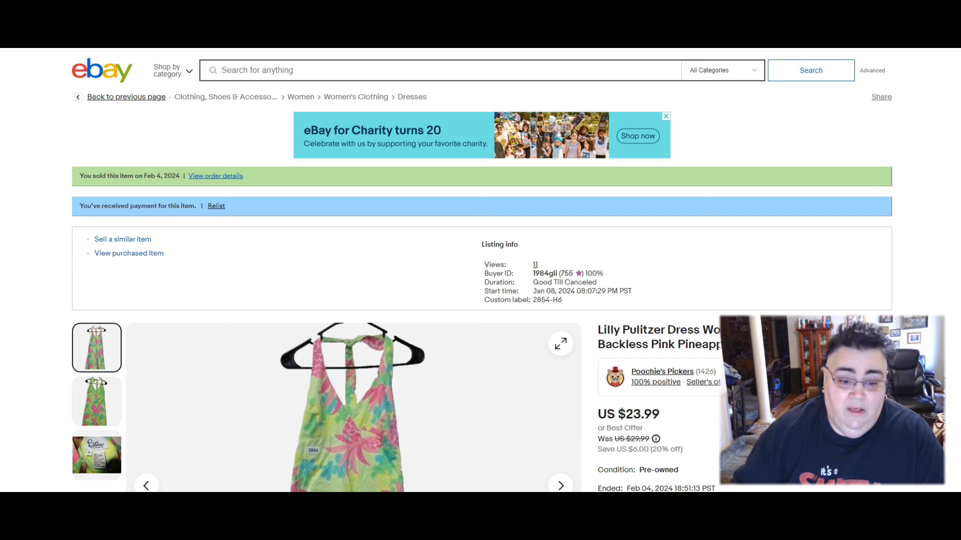
scroll(481, 300, "down", 3)
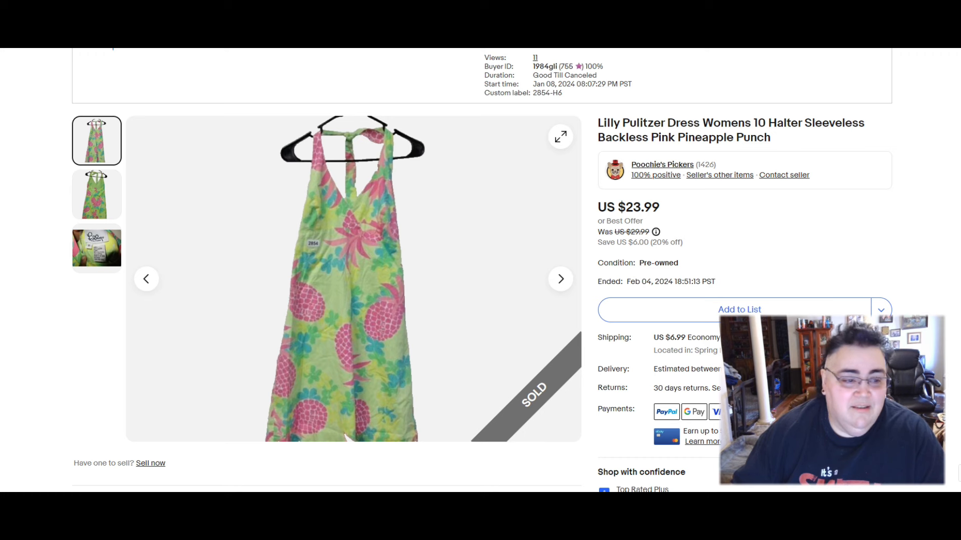
key("Right")
key("Right")
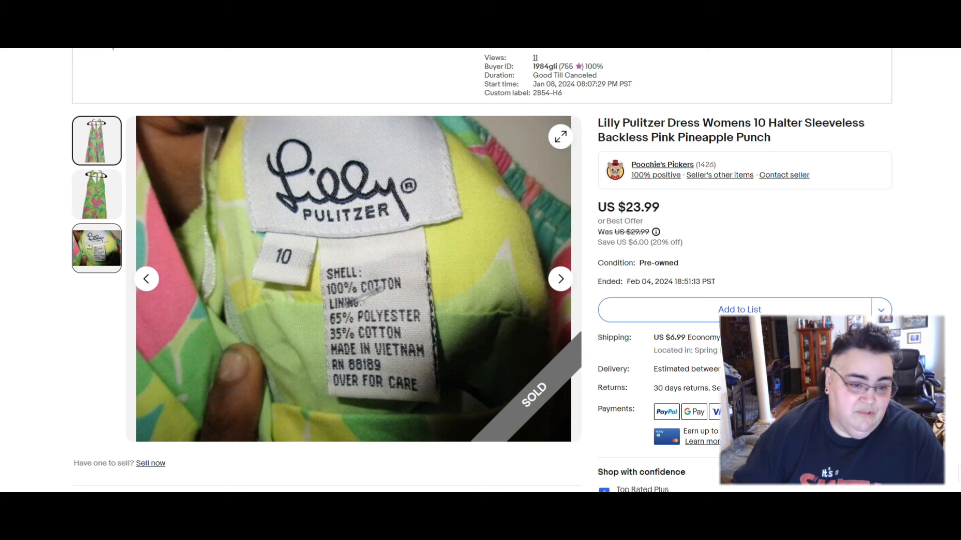
key("Right")
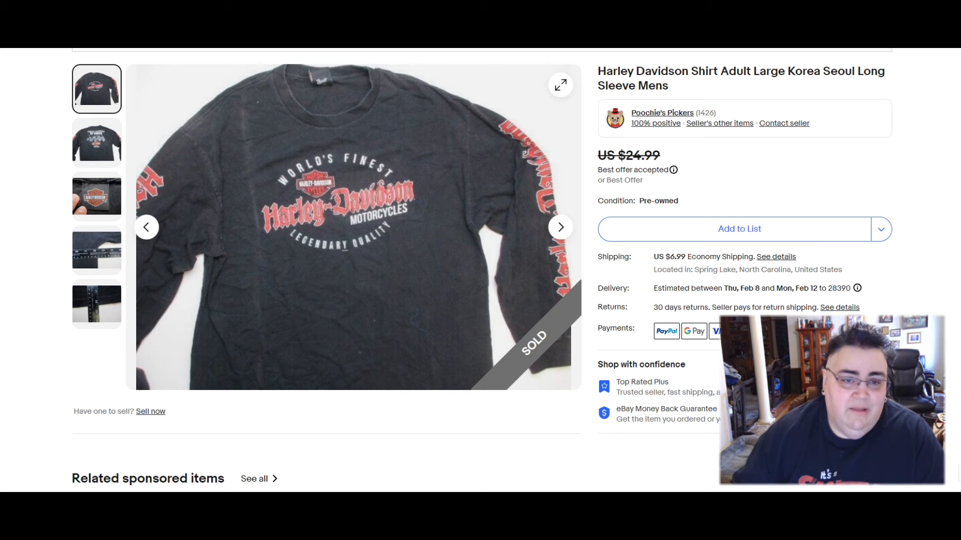
scroll(480, 301, "up", 1)
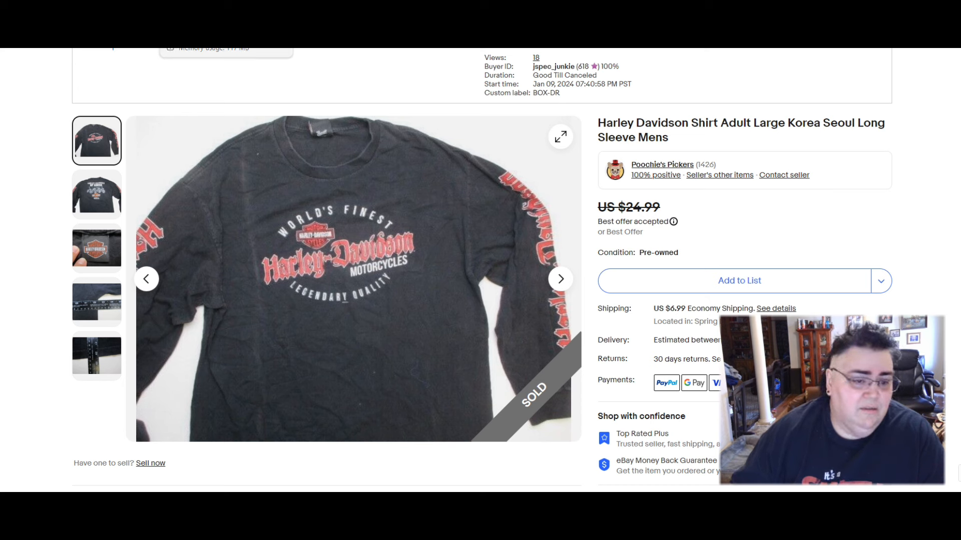
Step: Flip between the Harley Davidson shirt's front print and Korea Seoul back print, then advance to the Tori Richard shirt
key("Right")
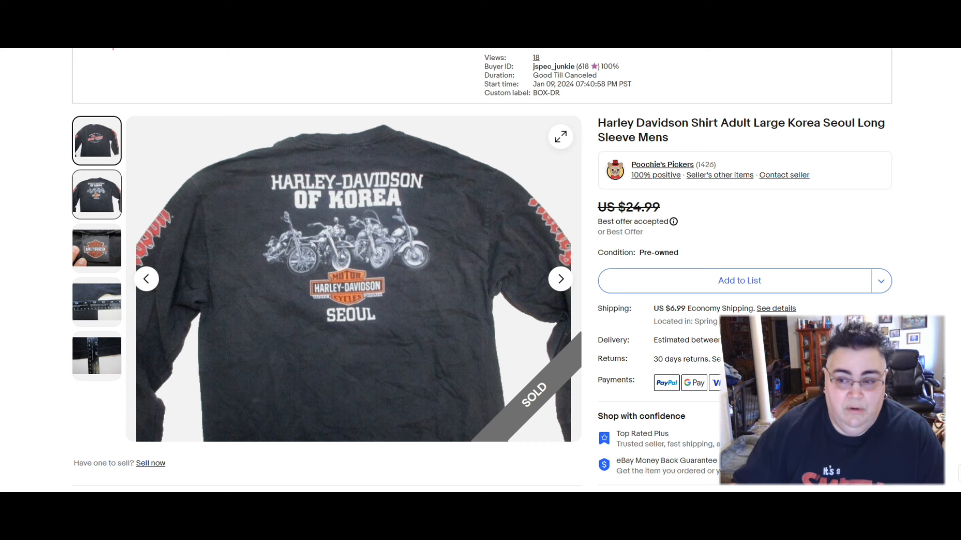
left_click(96, 141)
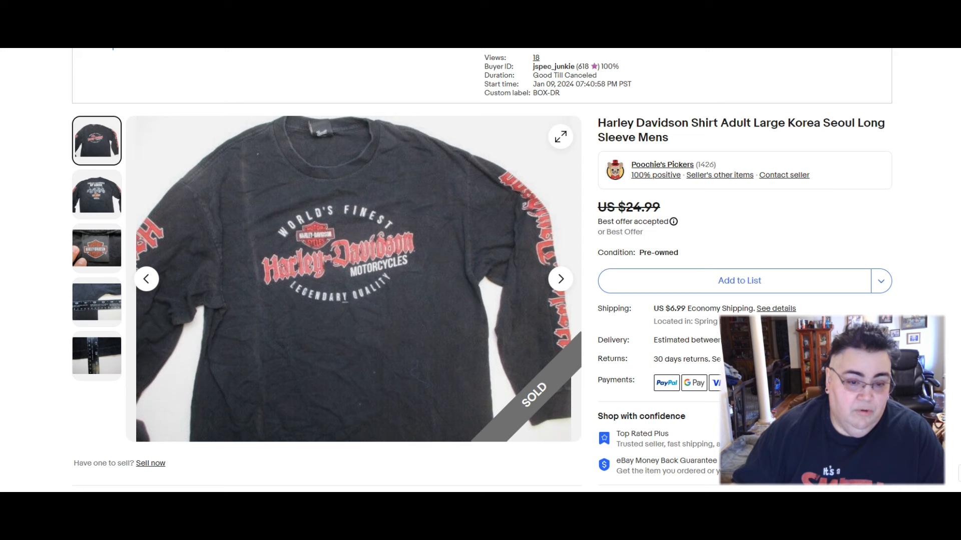
left_click(96, 194)
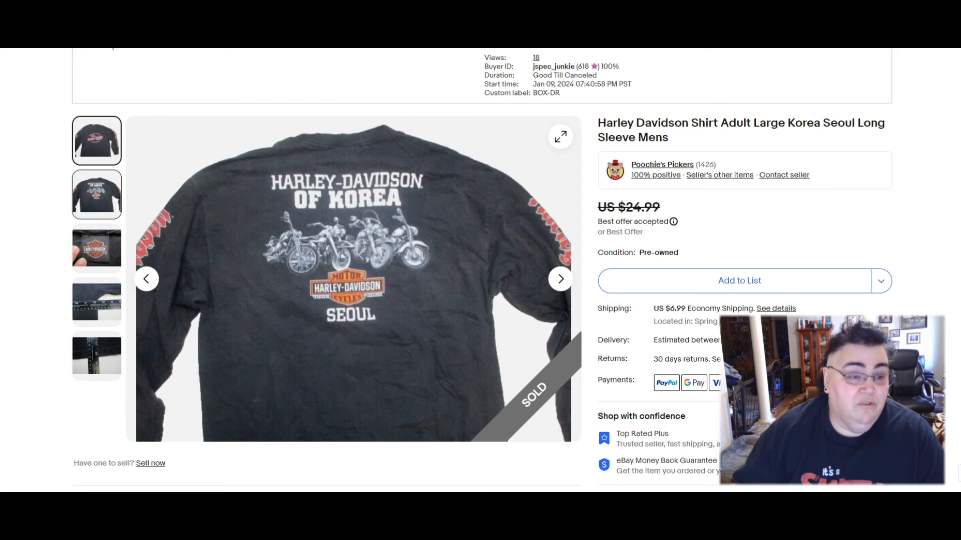
left_click(96, 141)
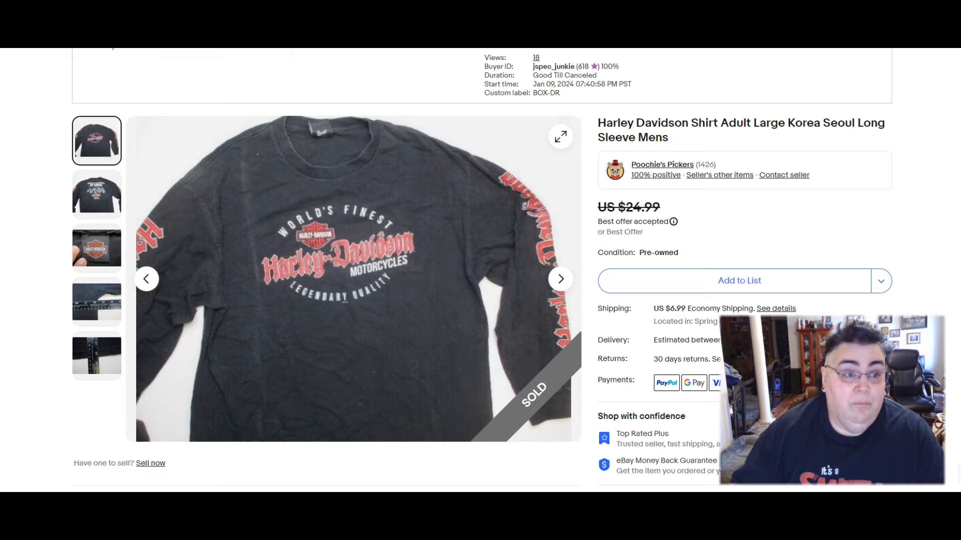
key("ctrl+Tab")
scroll(481, 300, "down", 3)
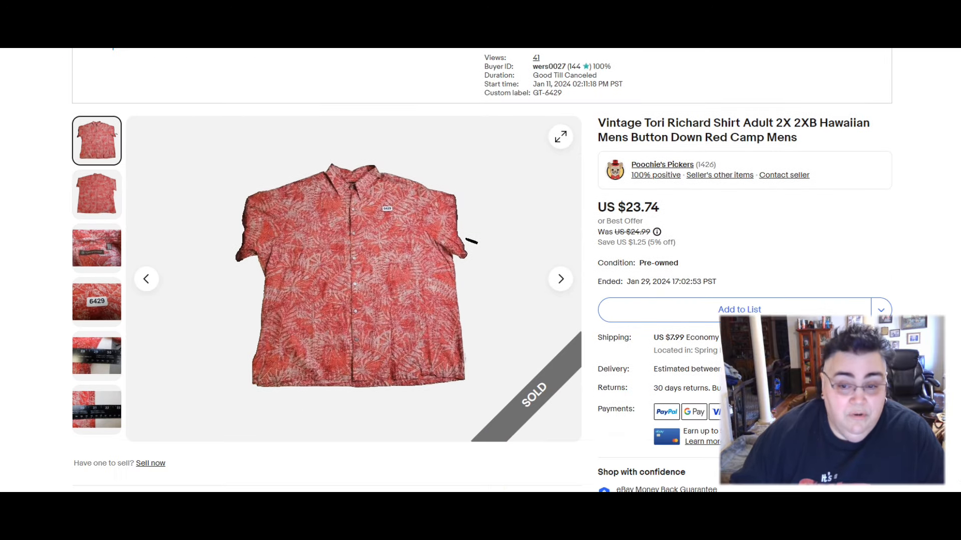
scroll(480, 300, "down", 2)
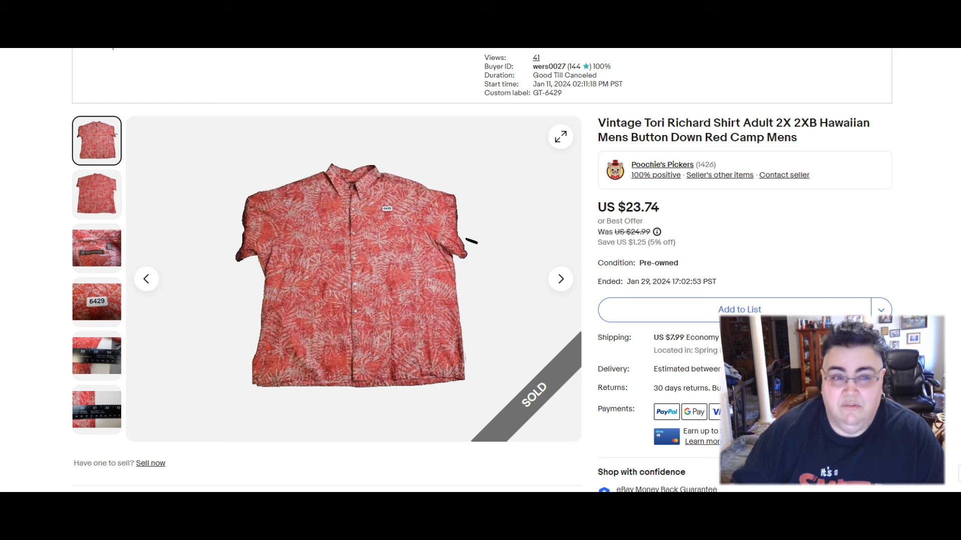
Step: Advance past the Joji hoodie and Duluth jeans to the Tommy Hilfiger colorblock polo listing
key("ctrl+Tab")
scroll(480, 300, "down", 2)
scroll(480, 300, "down", 3)
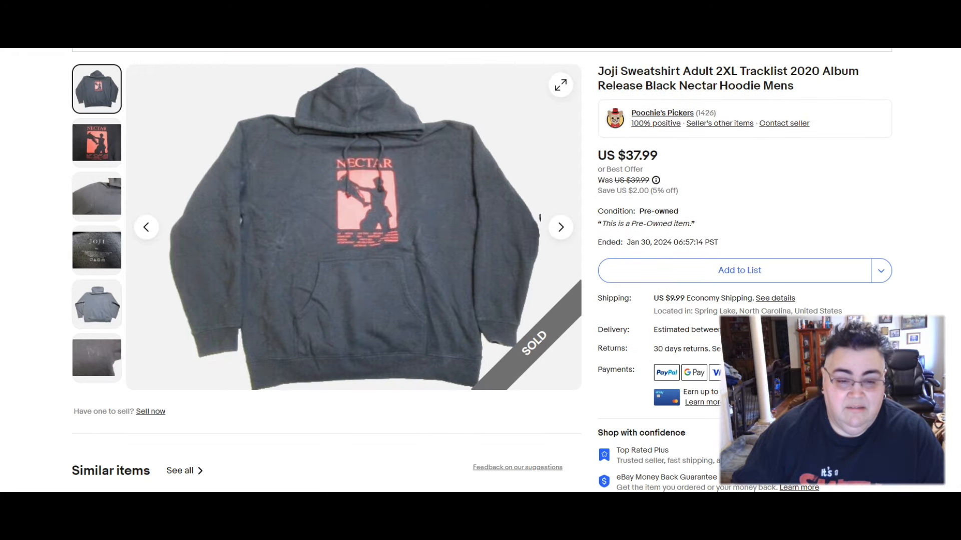
scroll(480, 301, "up", 3)
scroll(480, 301, "down", 1)
scroll(481, 301, "down", 1)
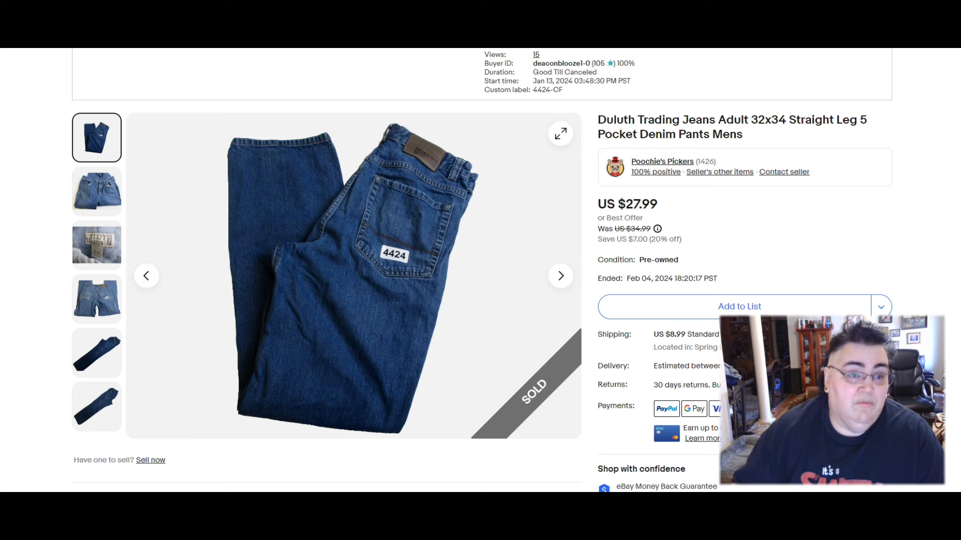
scroll(481, 301, "down", 3)
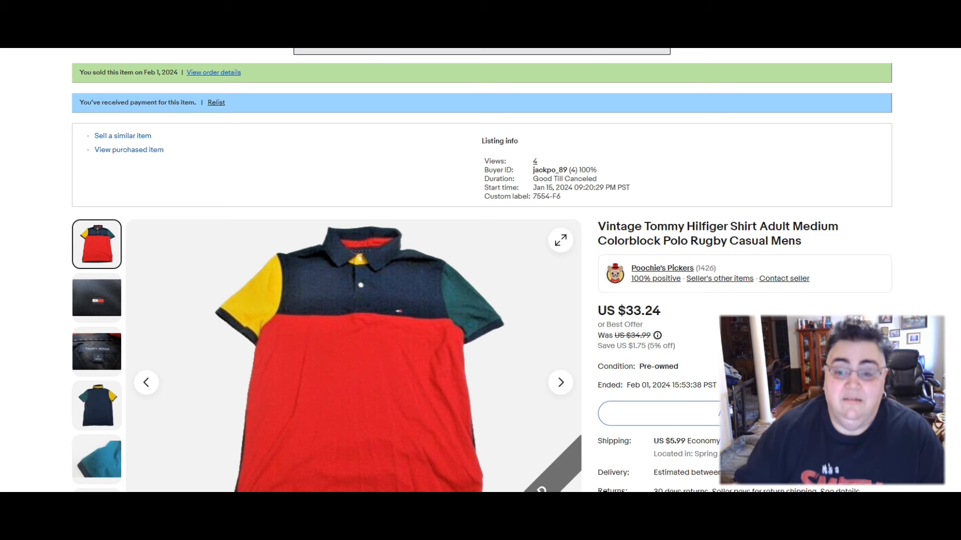
scroll(480, 300, "down", 1)
scroll(481, 300, "down", 3)
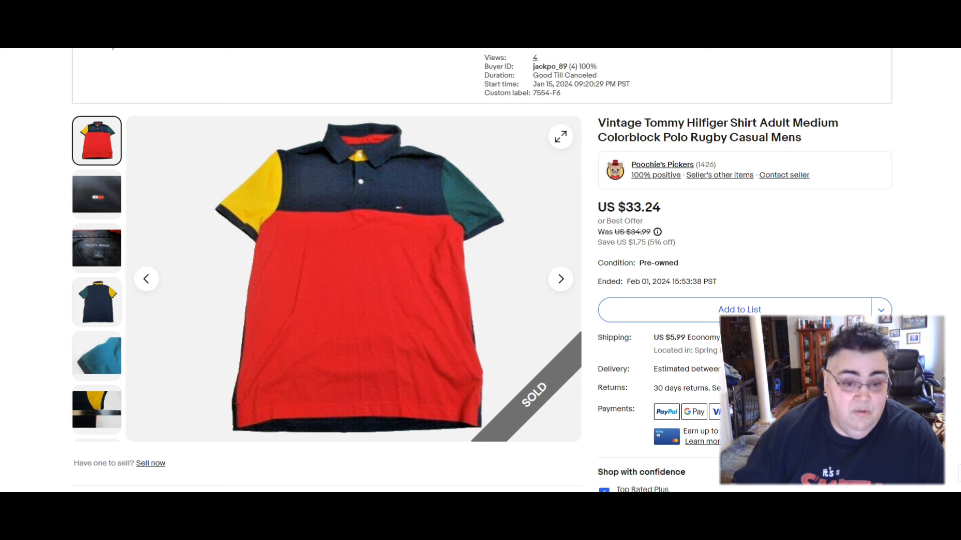
Step: Check the polo's back view, return to the front, and advance to the Joey Mars skull tank listing
left_click(96, 302)
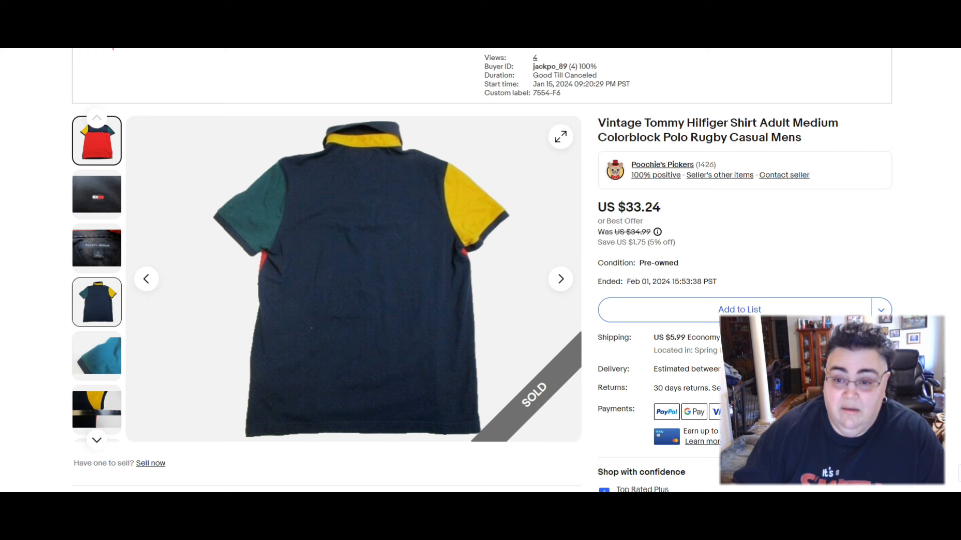
left_click(96, 140)
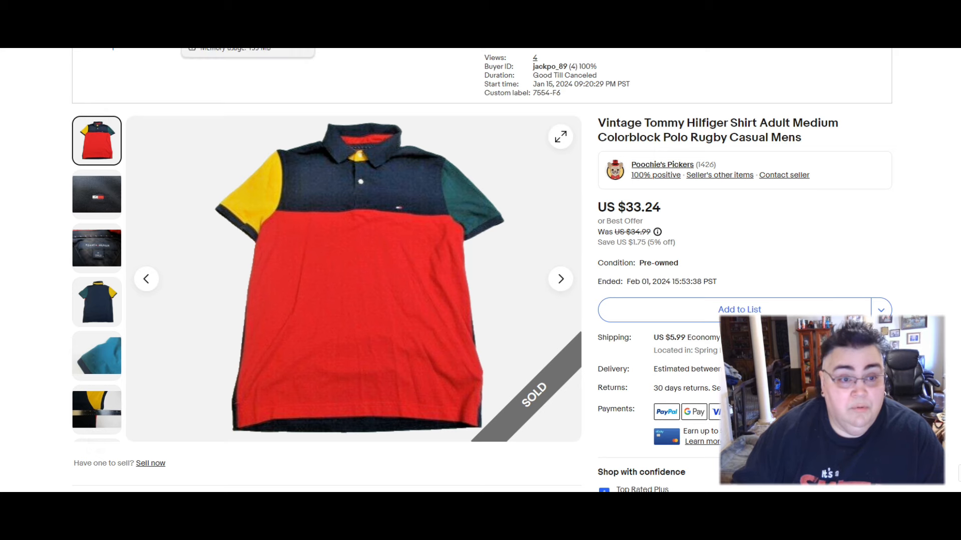
key("ctrl+Tab")
scroll(480, 285, "down", 1)
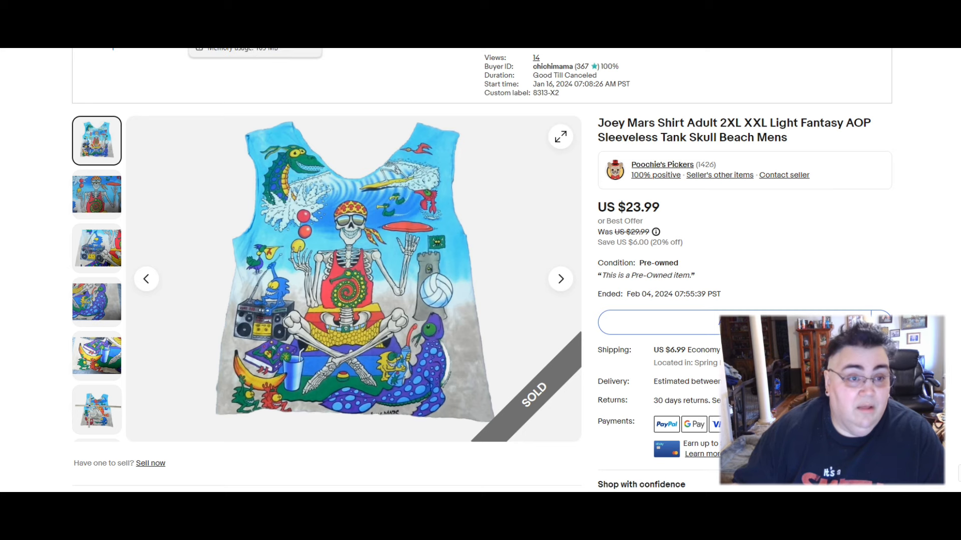
Step: Move through the Steelers jersey and Dingo boots listings to the Miss Me jeans and Guess shirt
key("ctrl+Tab")
scroll(480, 301, "down", 5)
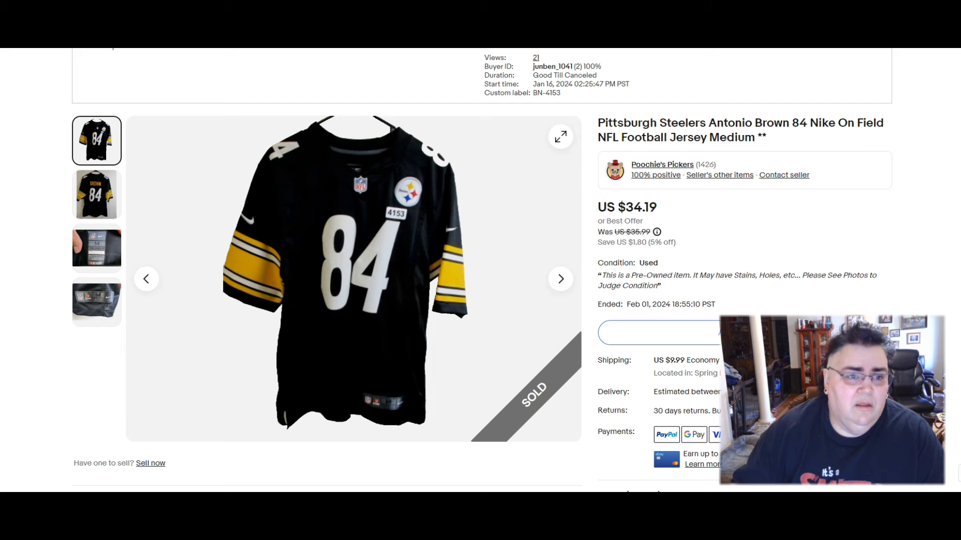
scroll(480, 270, "down", 3)
scroll(481, 270, "down", 3)
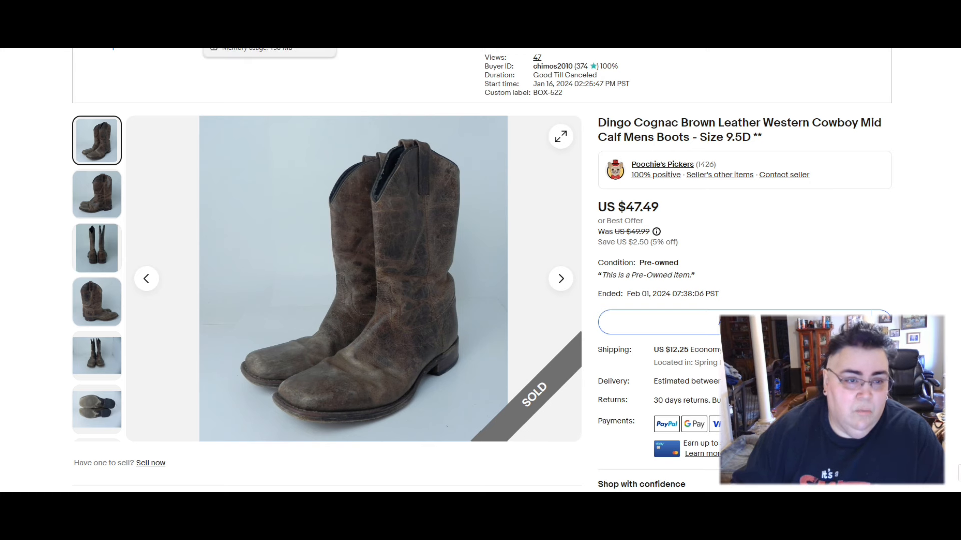
left_click(269, 30)
scroll(353, 263, "down", 5)
scroll(353, 263, "up", 1)
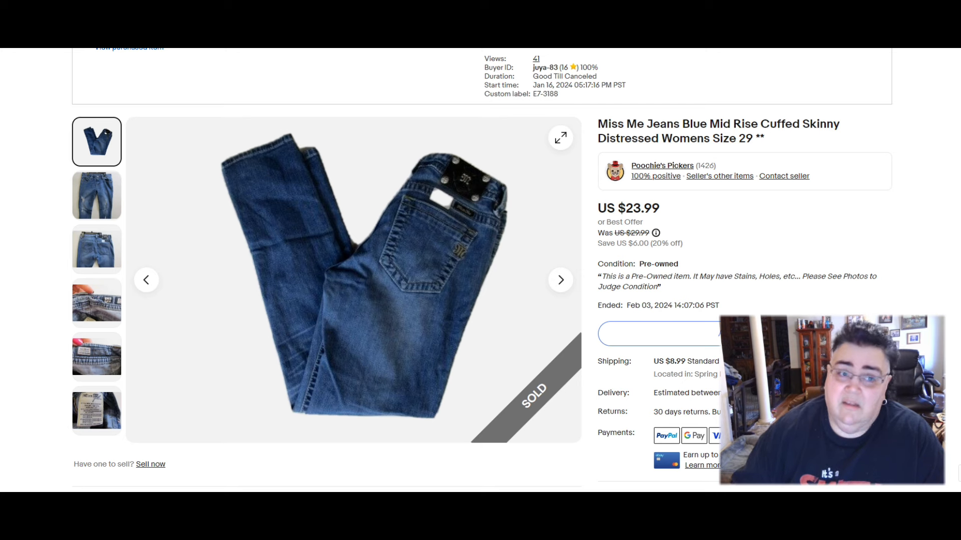
Step: Review the Guess shirt's pocket, collar label and snap button close-ups, then advance toward the bulk clothing bundle
key("ctrl+Tab")
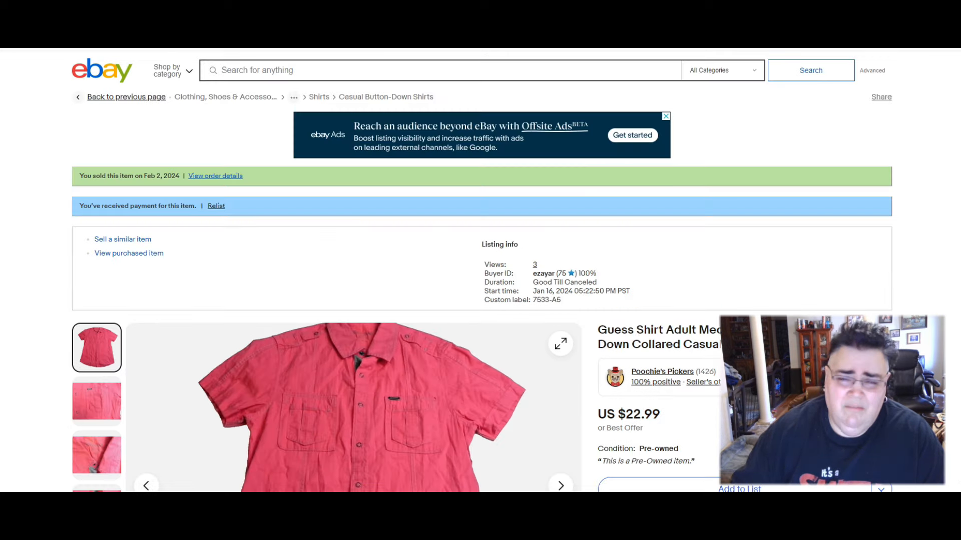
scroll(481, 300, "down", 5)
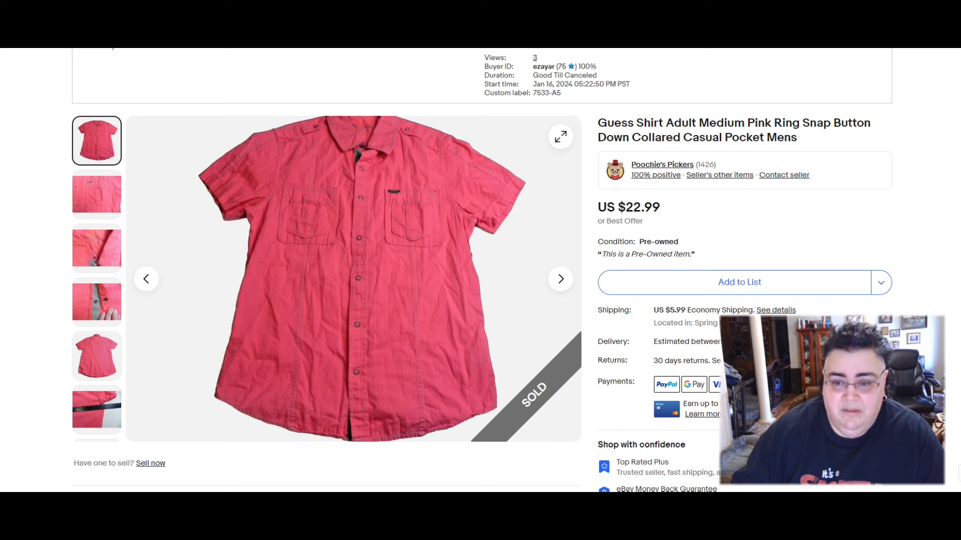
key("Right")
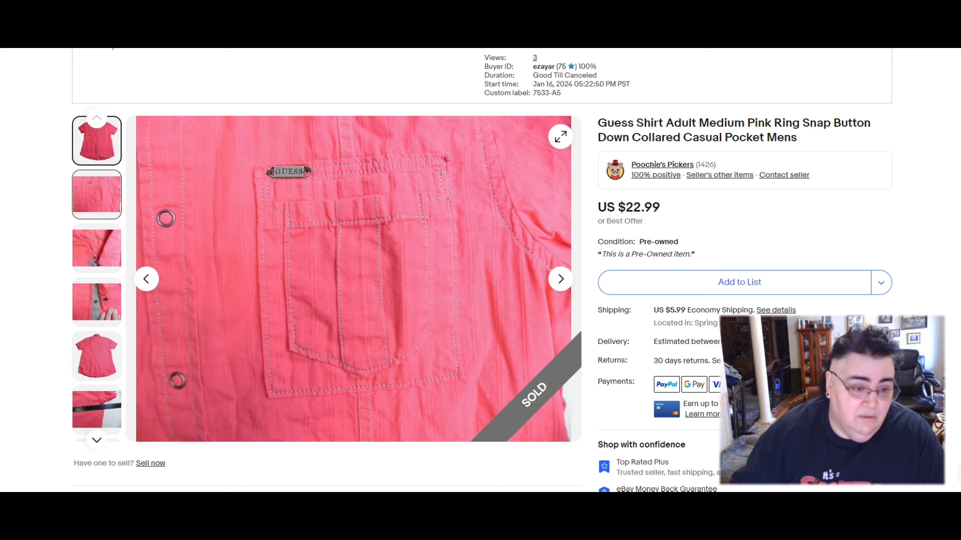
key("Right")
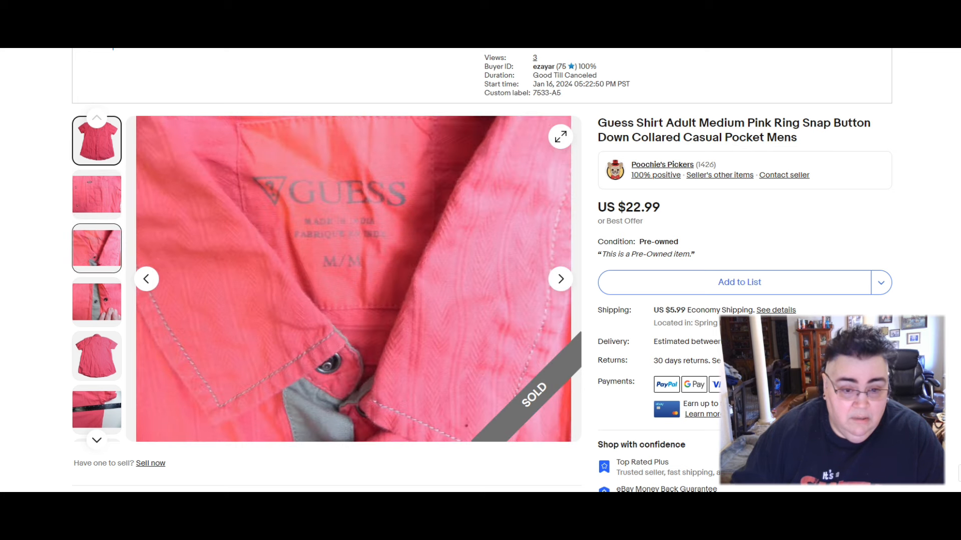
key("Right")
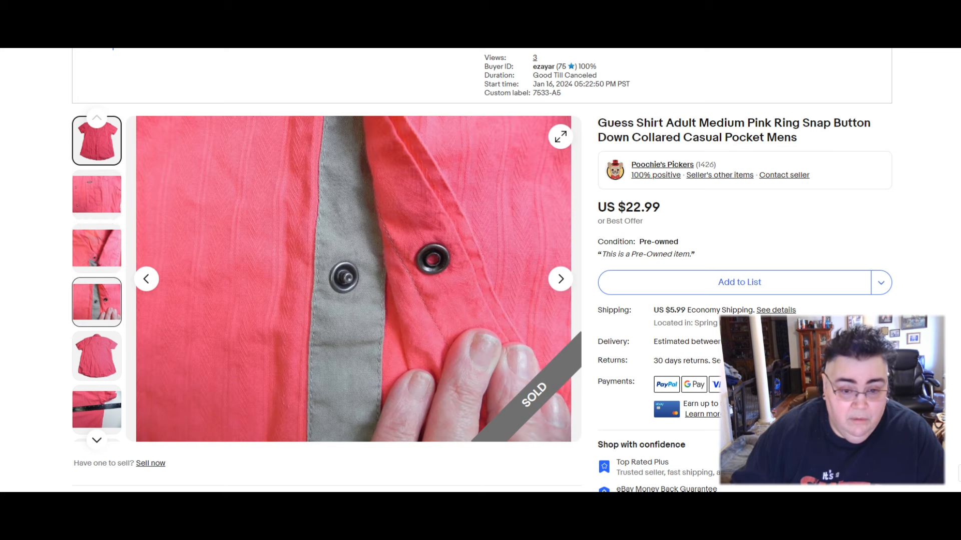
key("Right")
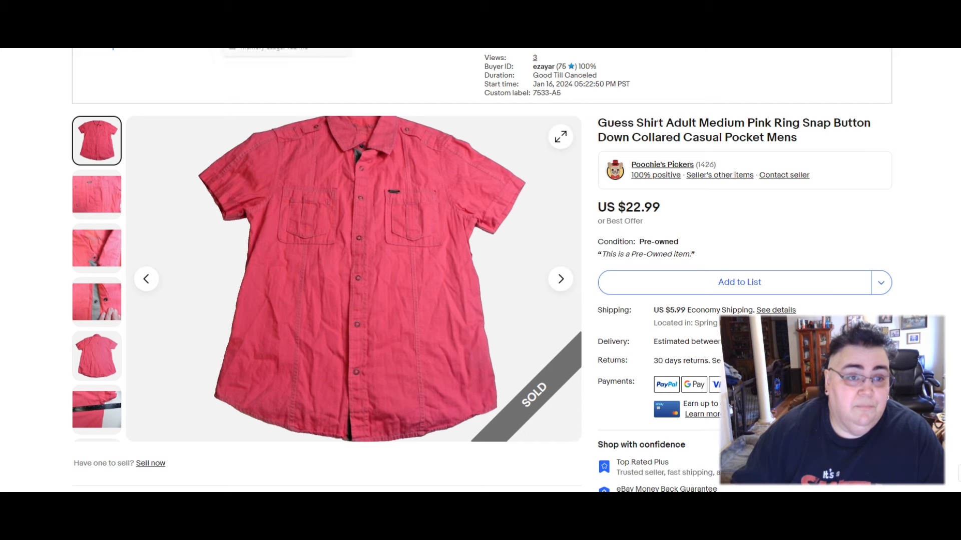
key("ctrl+Tab")
scroll(352, 277, "down", 3)
scroll(352, 277, "up", 1)
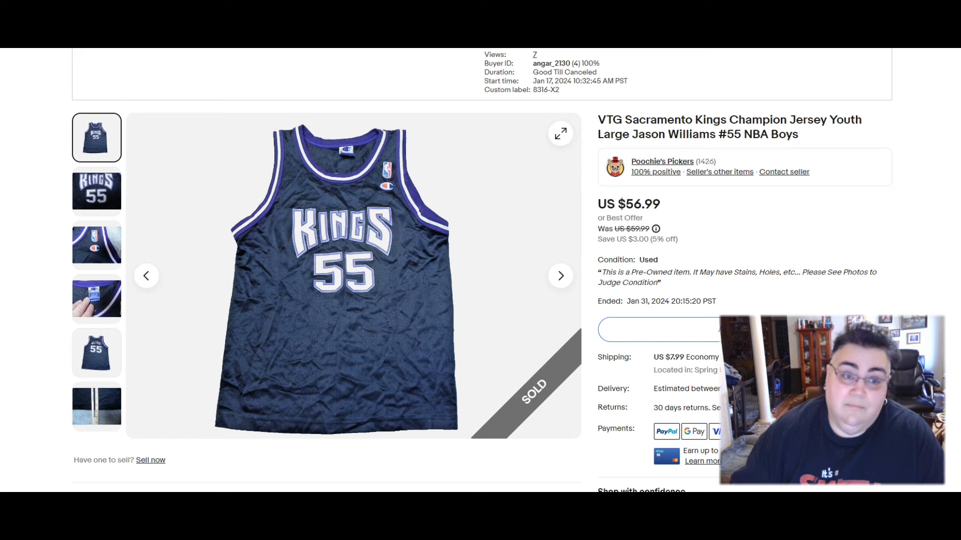
scroll(480, 271, "down", 5)
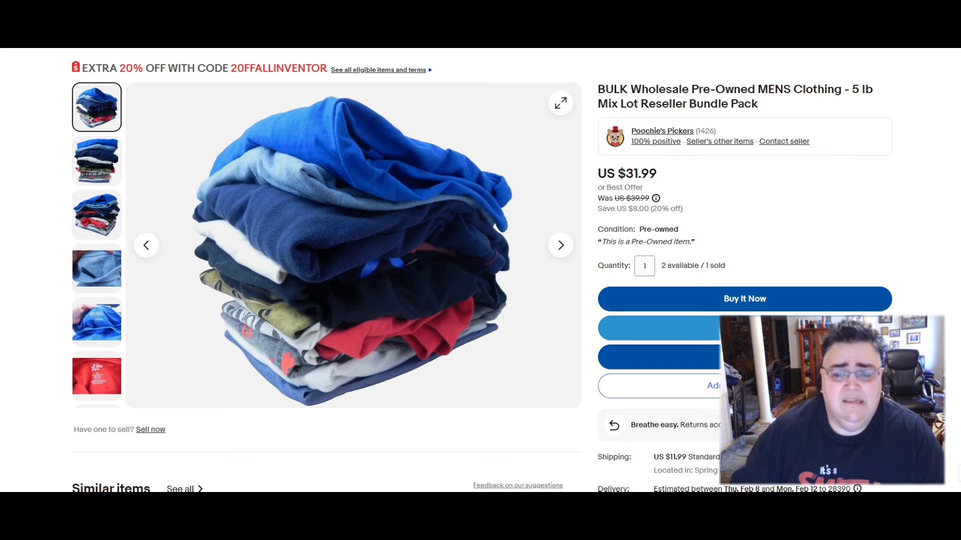
scroll(352, 248, "up", 2)
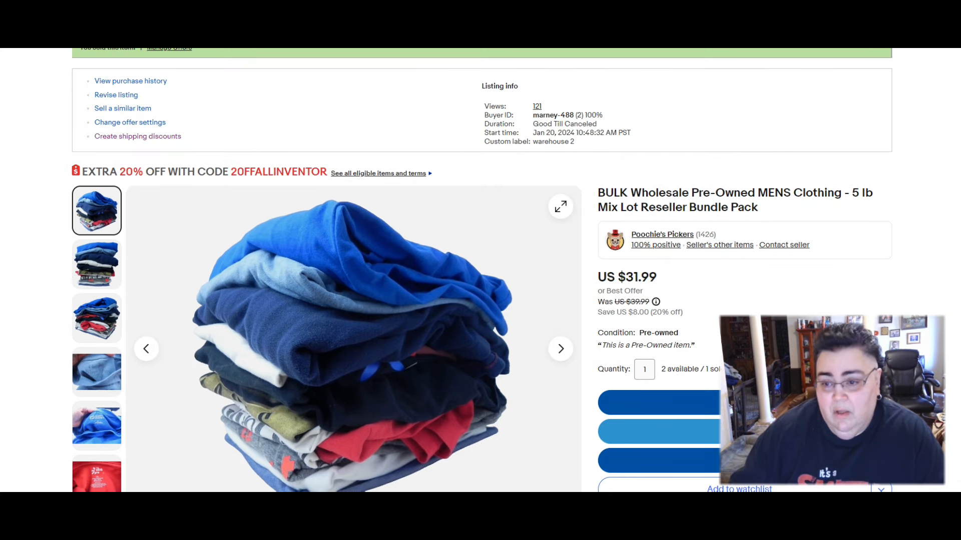
scroll(353, 330, "down", 1)
scroll(353, 330, "down", 1)
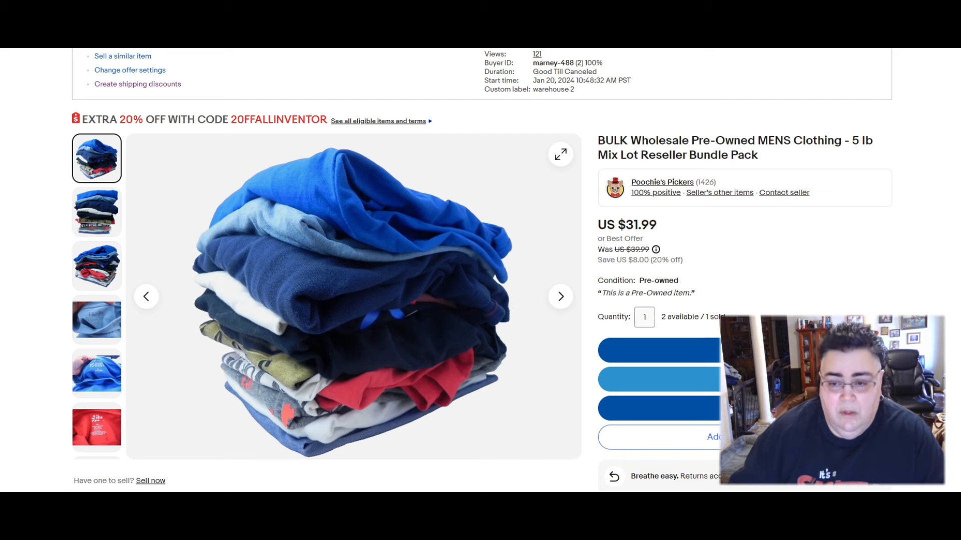
scroll(481, 270, "down", 10)
scroll(481, 270, "down", 10)
scroll(481, 270, "down", 5)
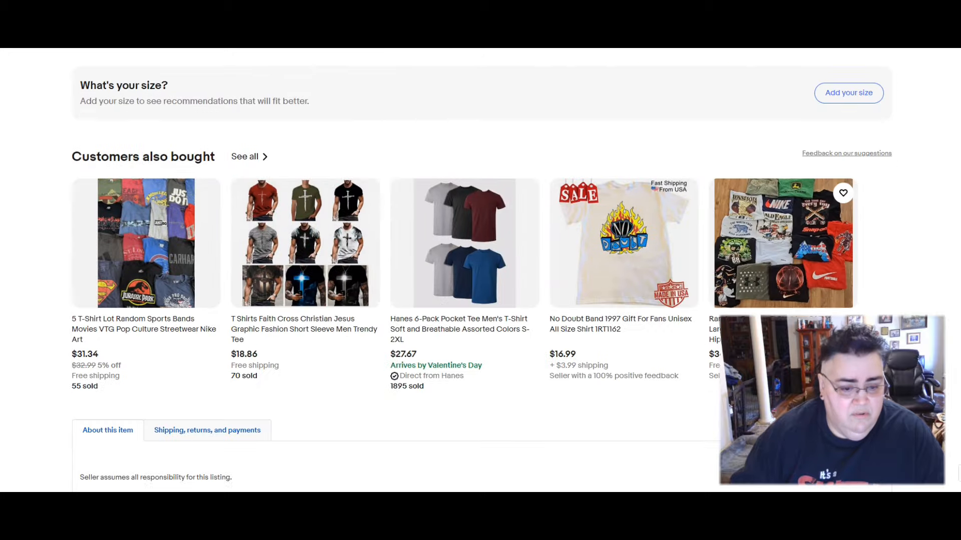
scroll(481, 270, "down", 5)
scroll(481, 270, "down", 5)
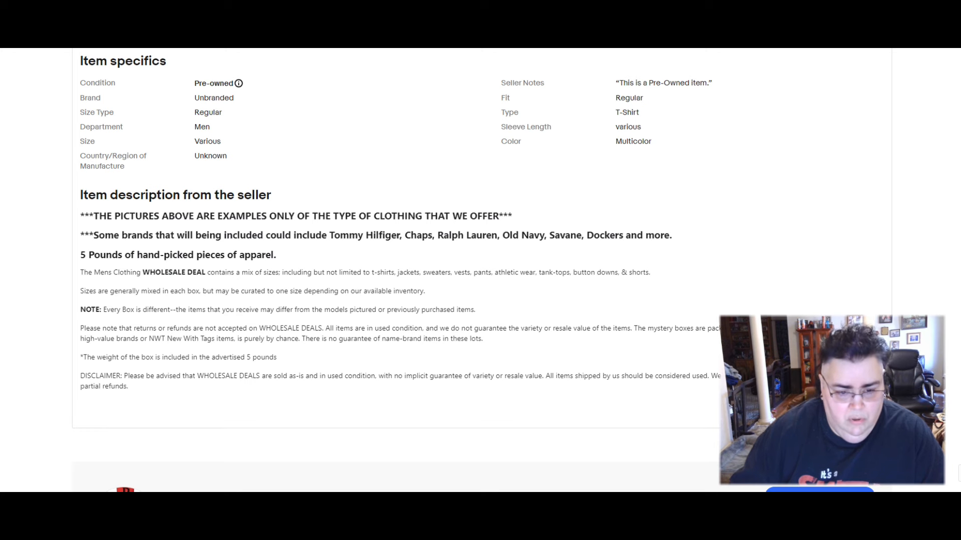
scroll(375, 263, "down", 1)
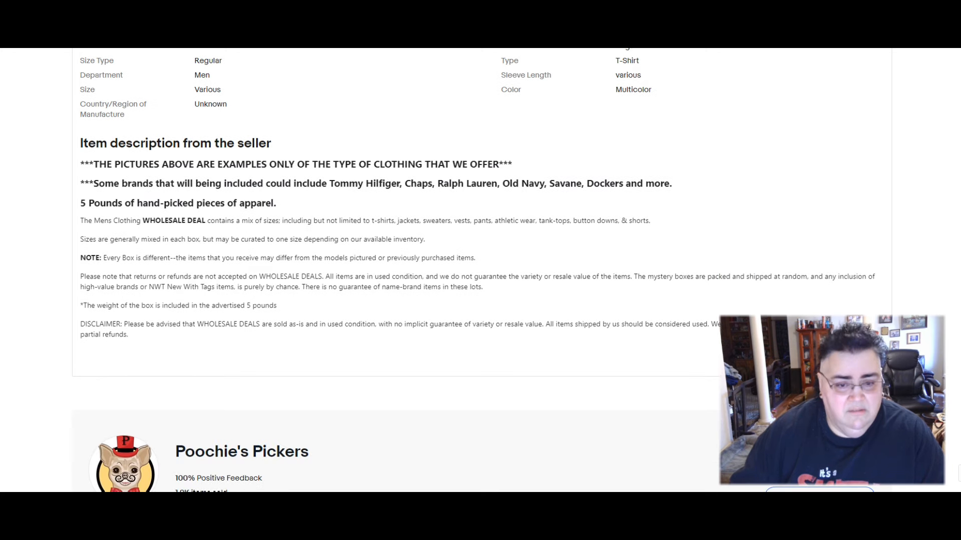
scroll(375, 263, "up", 1)
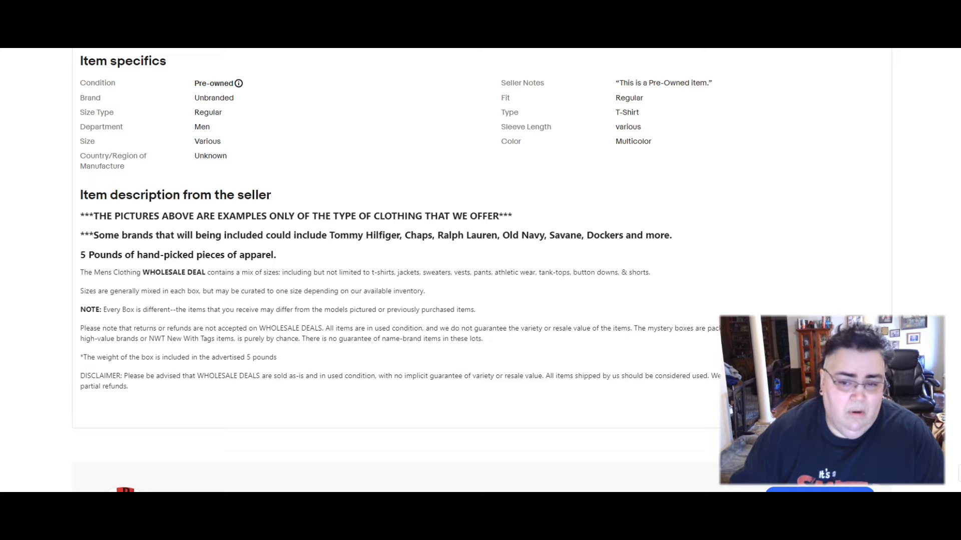
scroll(376, 262, "up", 12)
scroll(375, 263, "up", 12)
scroll(375, 264, "up", 10)
scroll(375, 263, "up", 10)
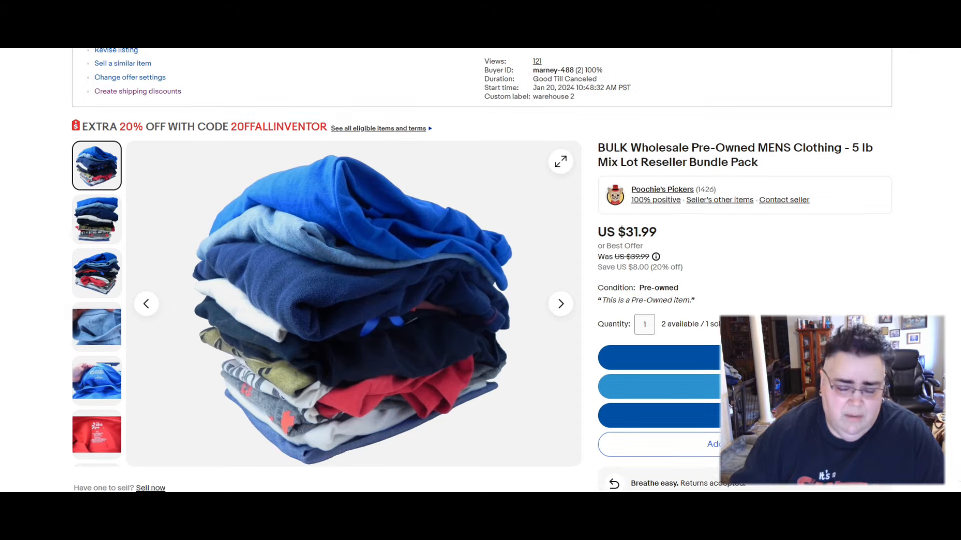
scroll(375, 262, "up", 5)
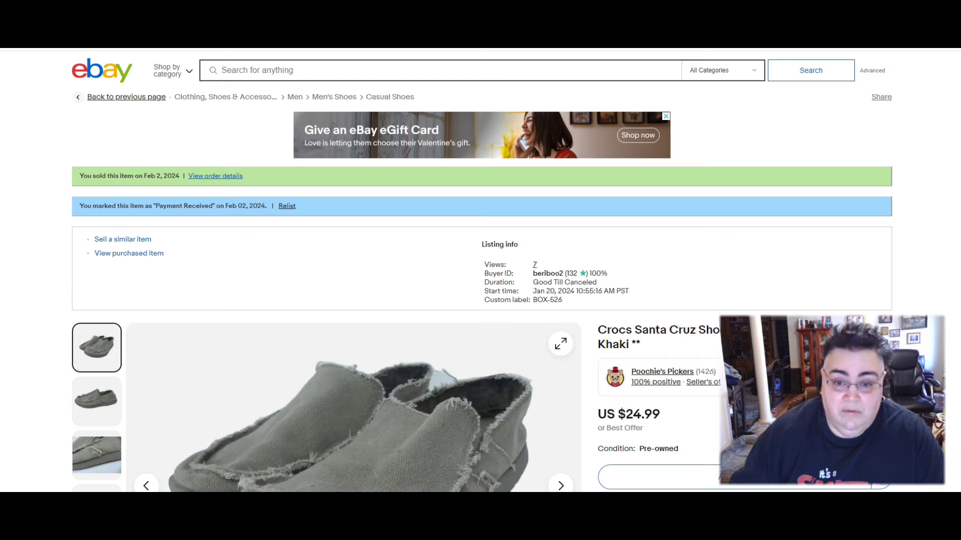
scroll(353, 300, "down", 3)
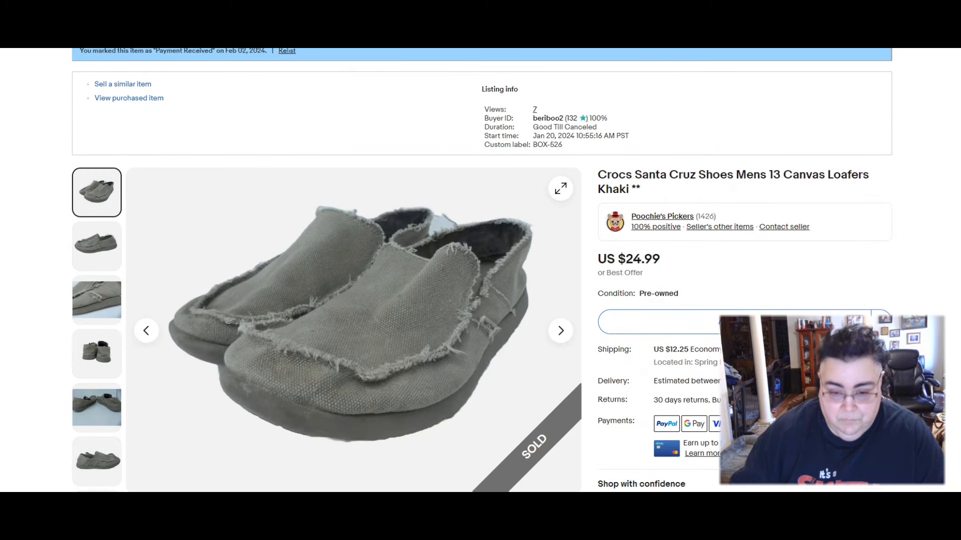
scroll(354, 301, "down", 2)
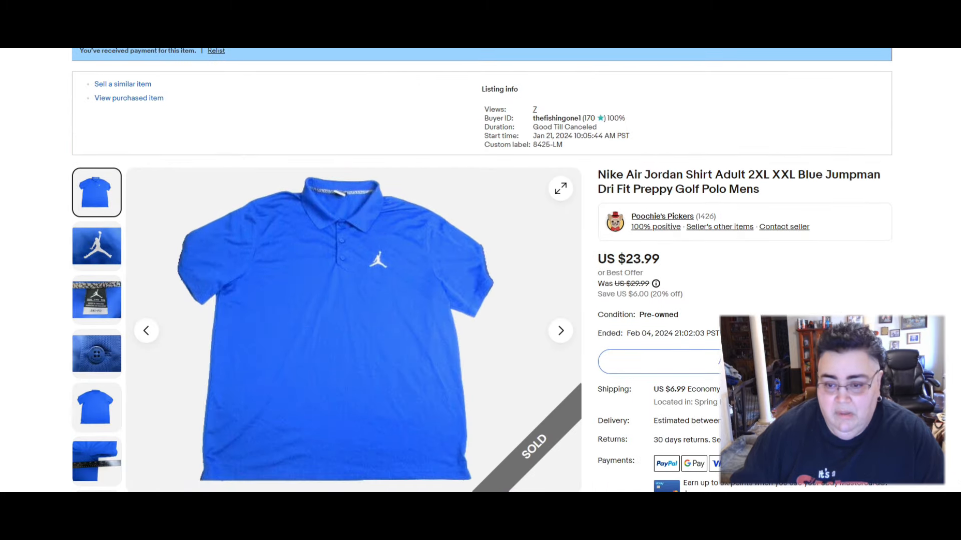
scroll(349, 300, "down", 1)
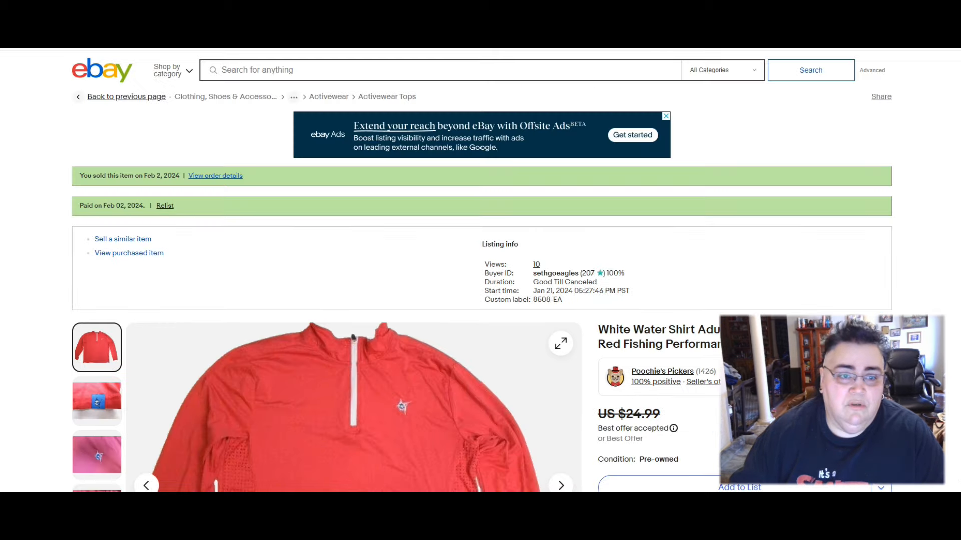
scroll(481, 270, "down", 5)
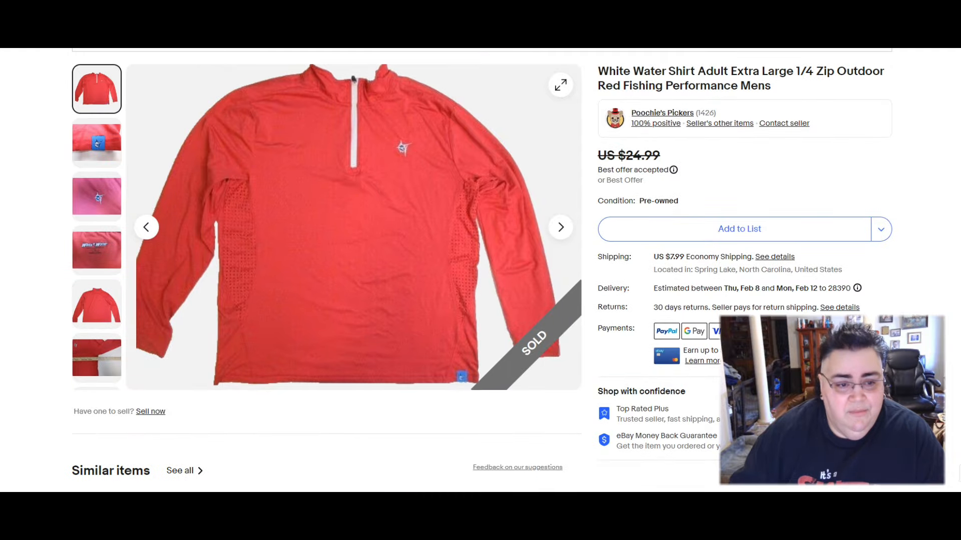
scroll(480, 271, "up", 1)
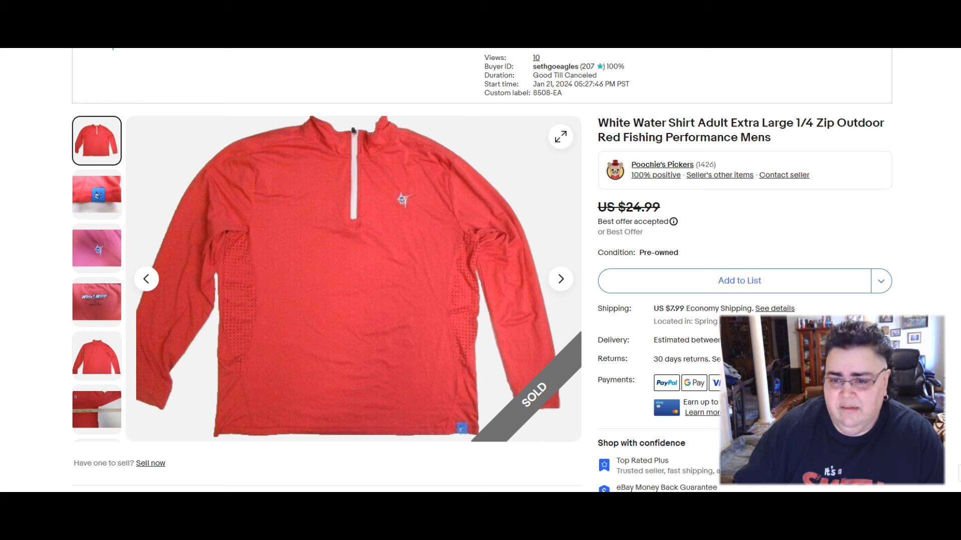
Step: View the White Water shirt's logo tag, marlin embroidery and size label photos, then bring up the Tommy Bahama sweater
left_click(96, 196)
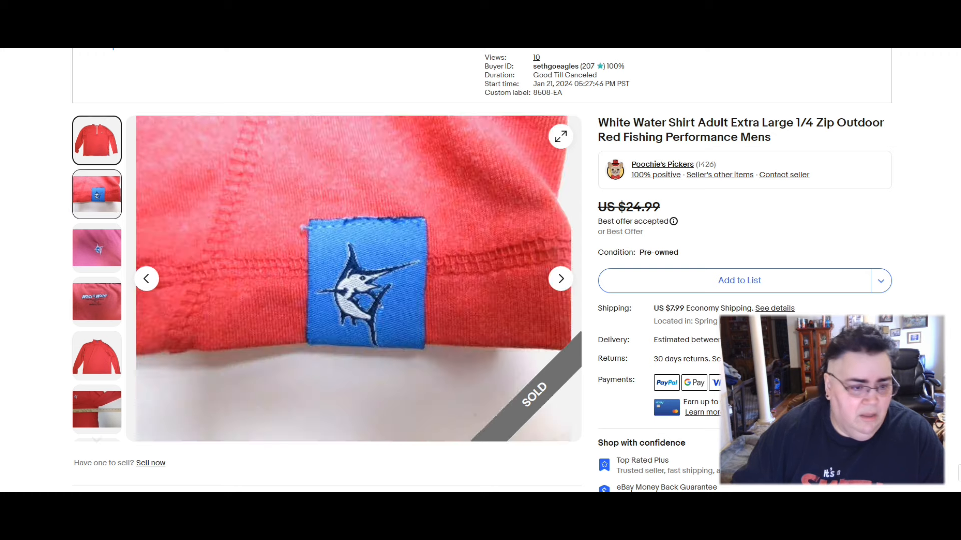
left_click(96, 249)
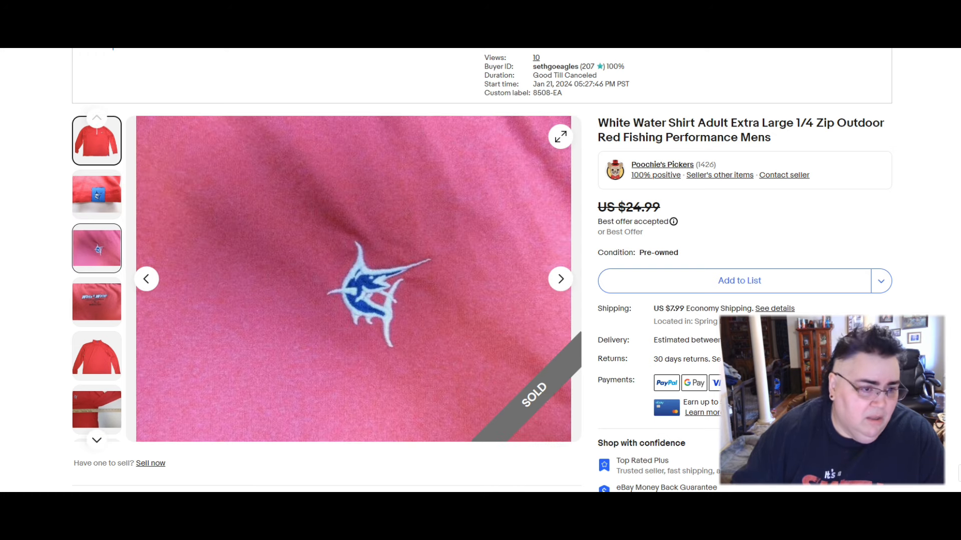
left_click(96, 302)
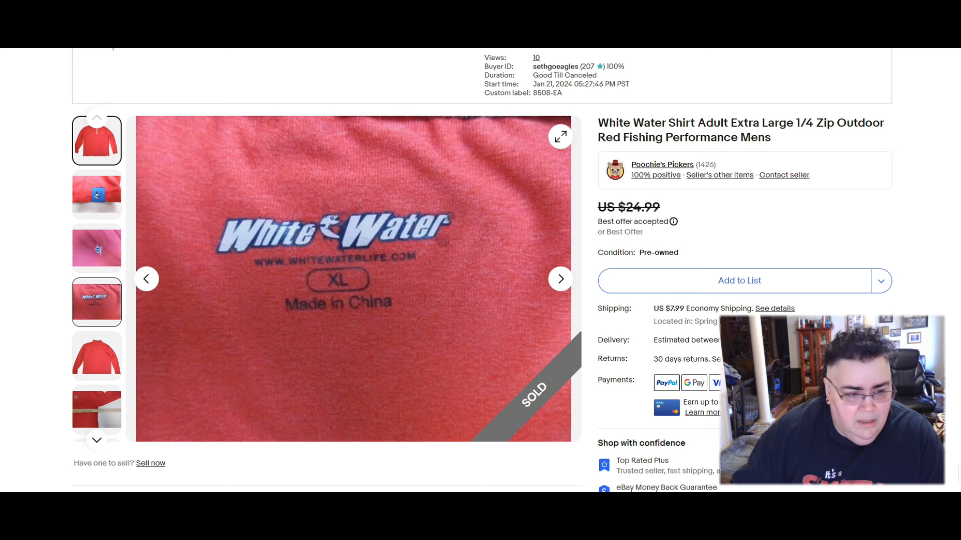
left_click(96, 141)
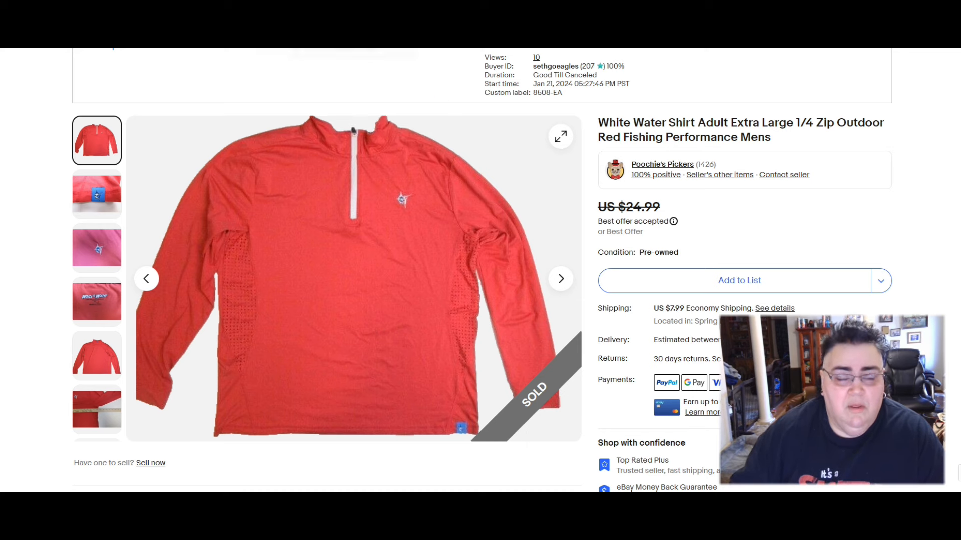
key("ctrl+Tab")
scroll(481, 301, "down", 3)
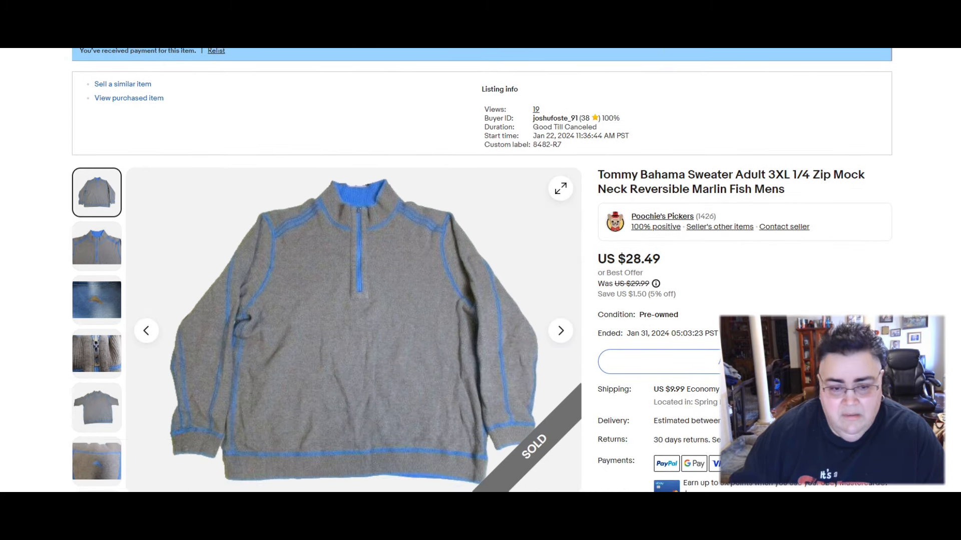
scroll(481, 300, "down", 3)
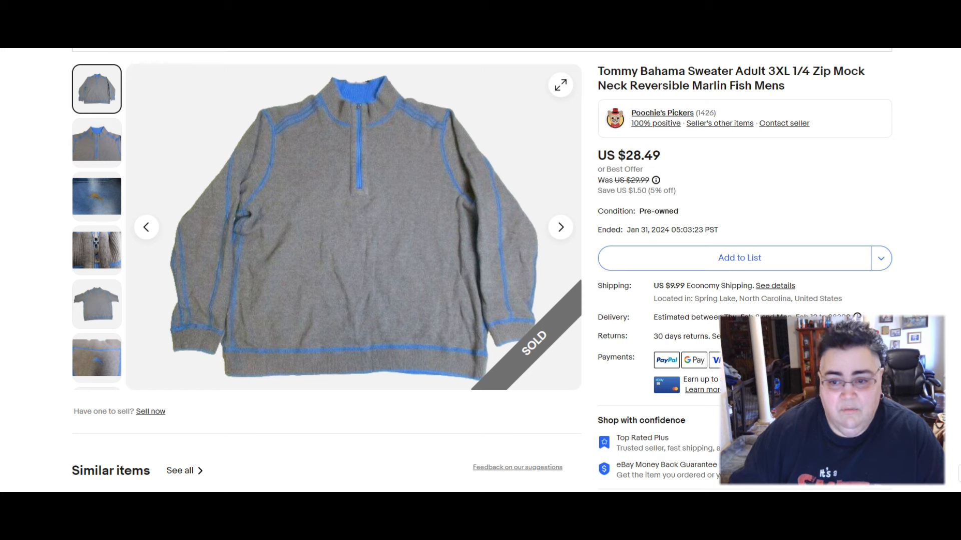
scroll(353, 263, "up", 8)
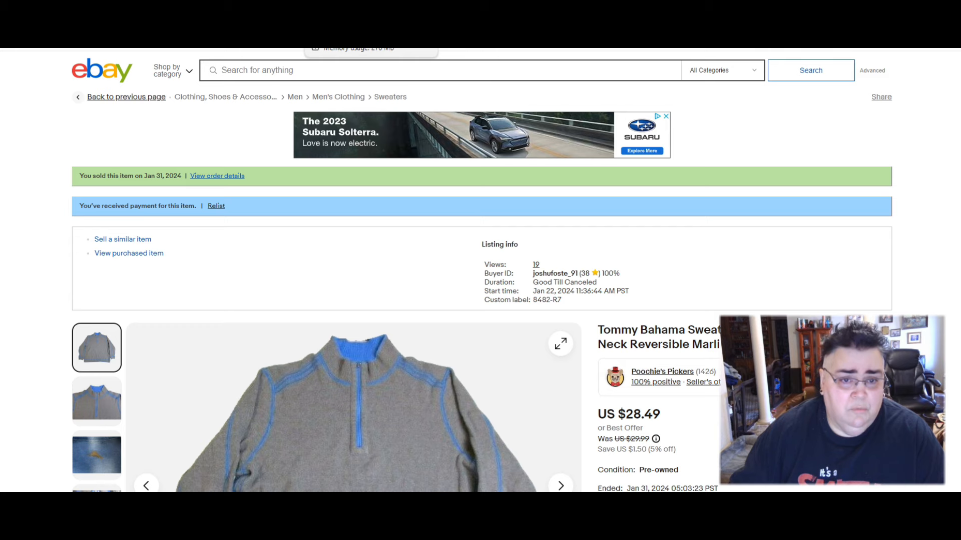
scroll(353, 263, "down", 5)
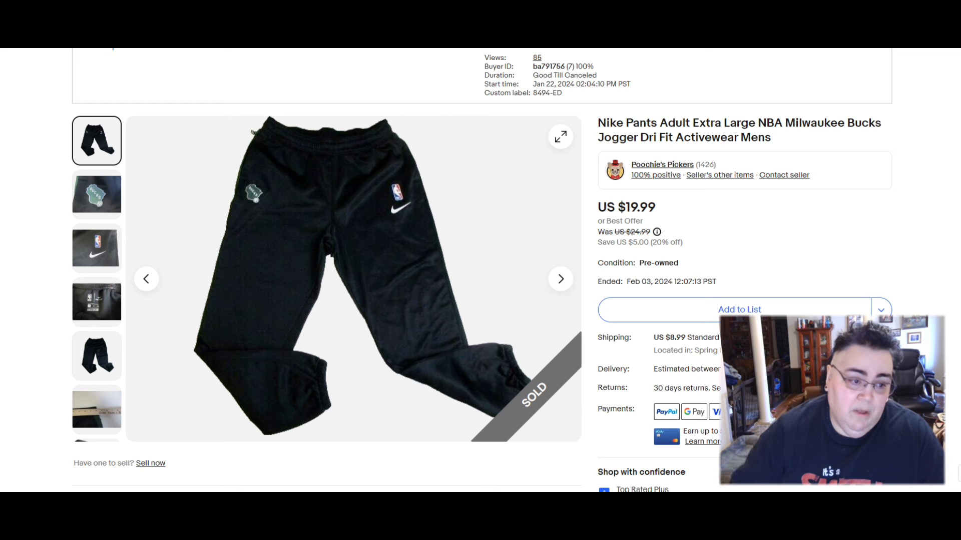
Step: Page through the Nike pants photos and advance to the Carhartt jeans listing
key("Right")
key("Right")
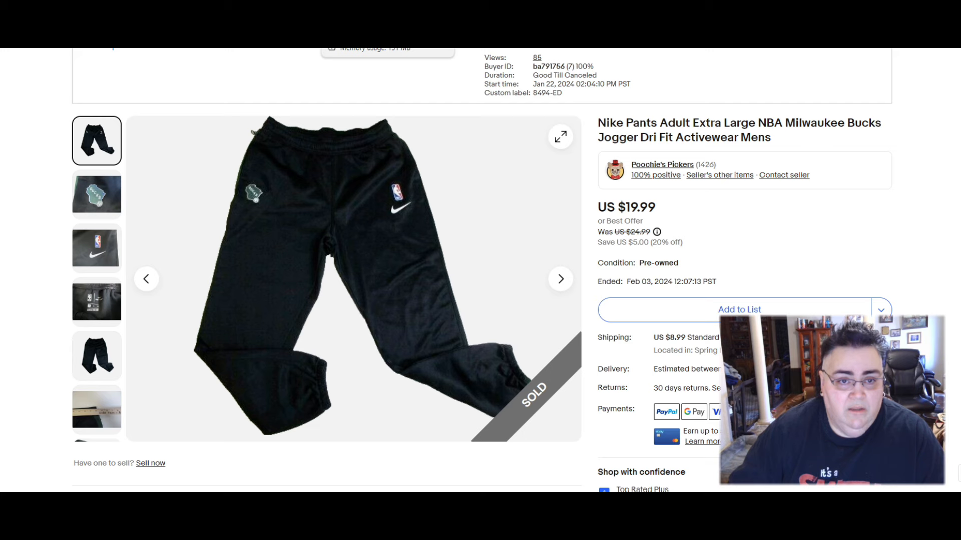
key("ctrl+Tab")
scroll(353, 285, "down", 3)
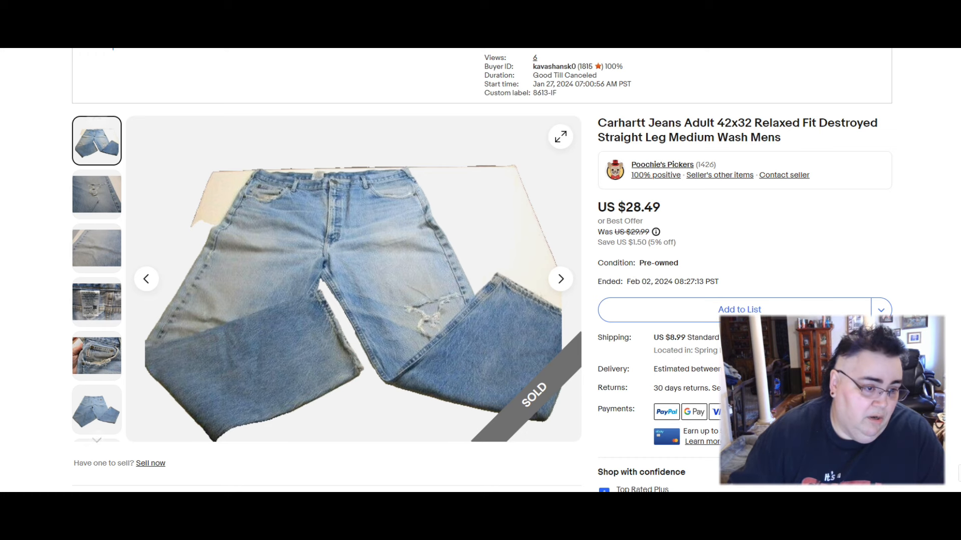
Step: Cycle the Carhartt jeans photos — ripped knee, label, pocket — then advance to the Packers Davante Adams jersey
key("Right")
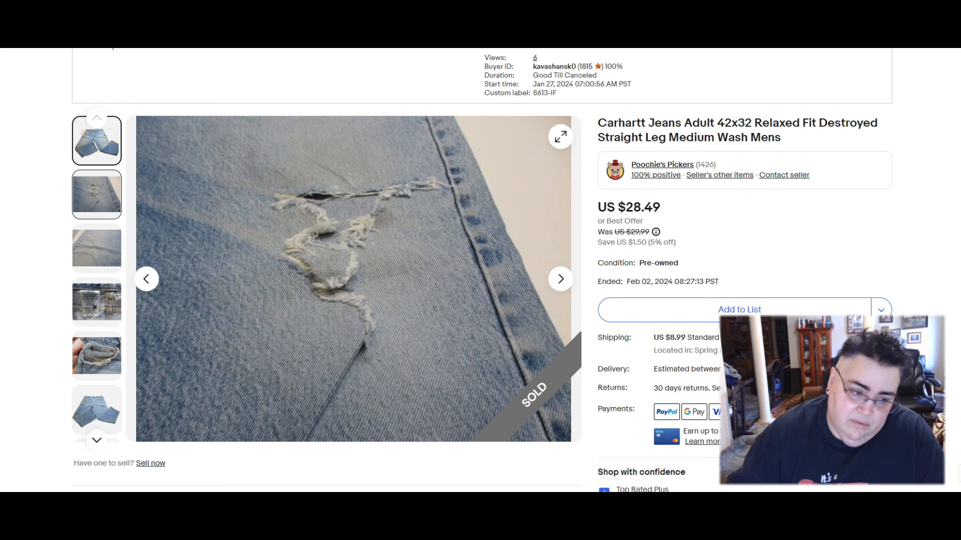
key("Right")
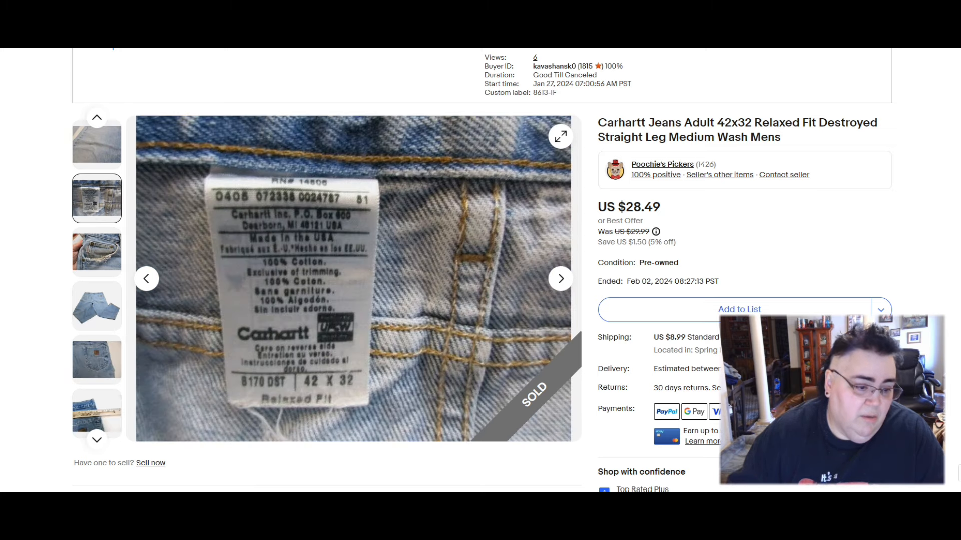
key("Right")
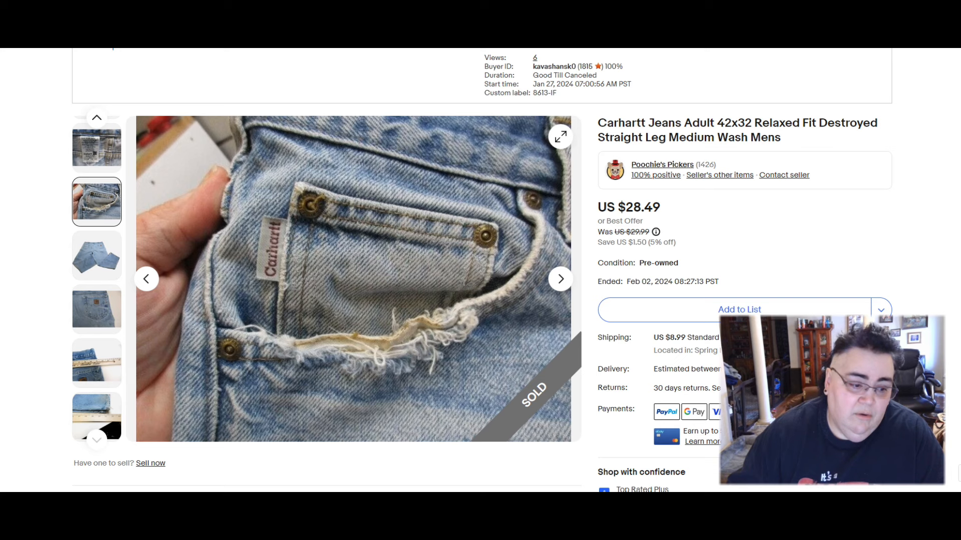
key("Right")
key("Right")
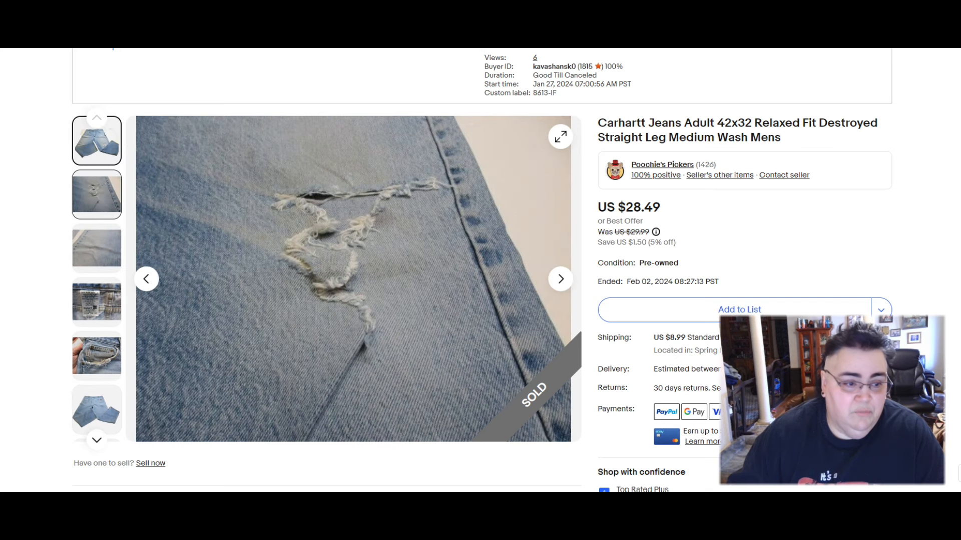
key("Right")
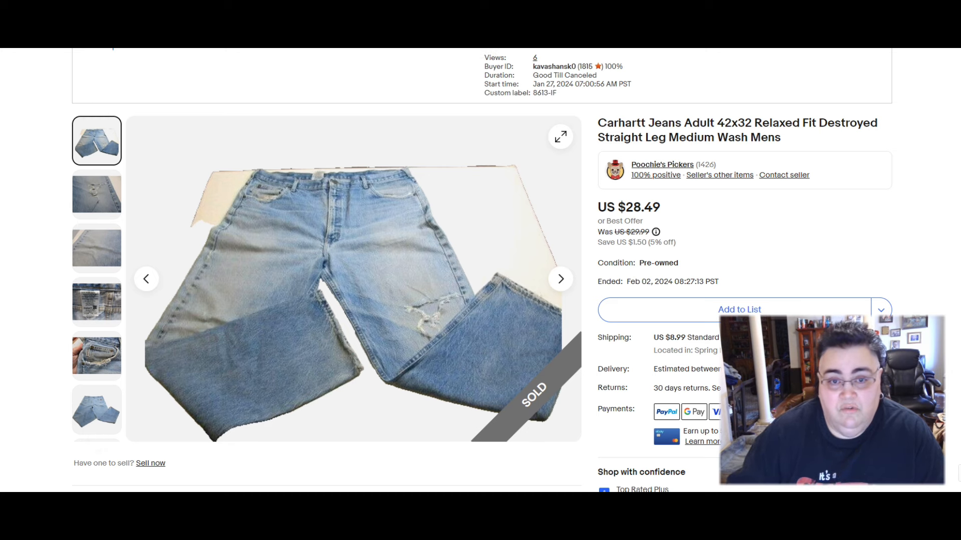
key("ctrl+Tab")
scroll(481, 300, "down", 2)
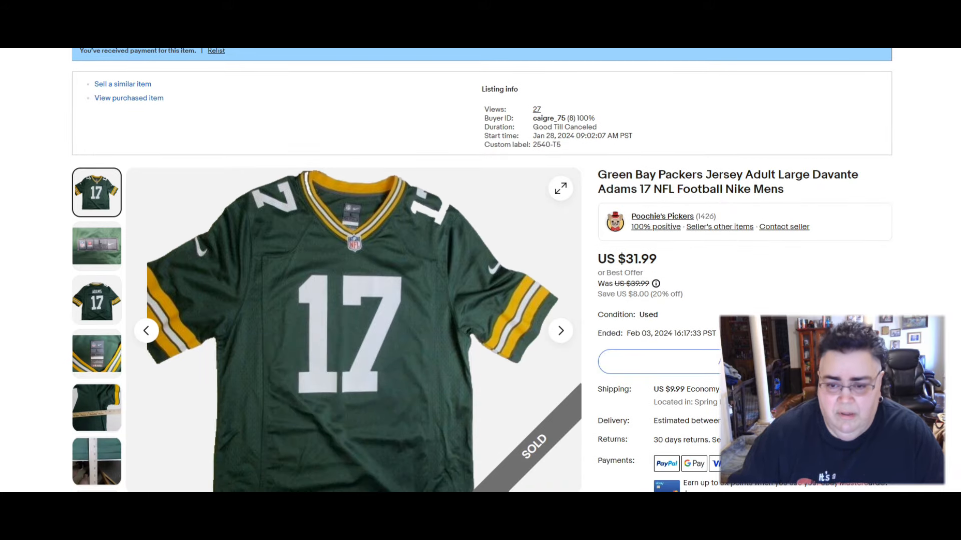
scroll(481, 300, "down", 2)
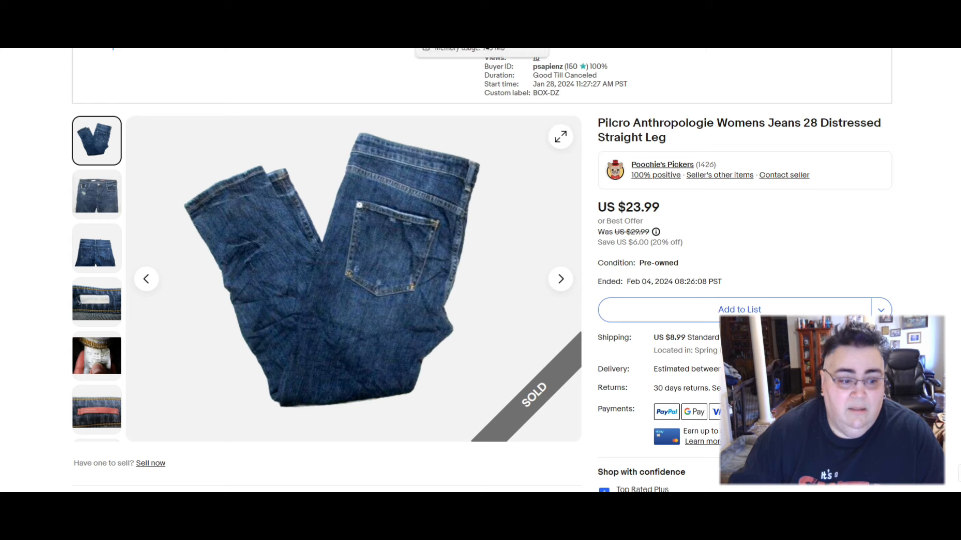
Step: Advance from the Dsquared2 jeans listing toward the Lululemon paisley leggings listing
key("ctrl+Tab")
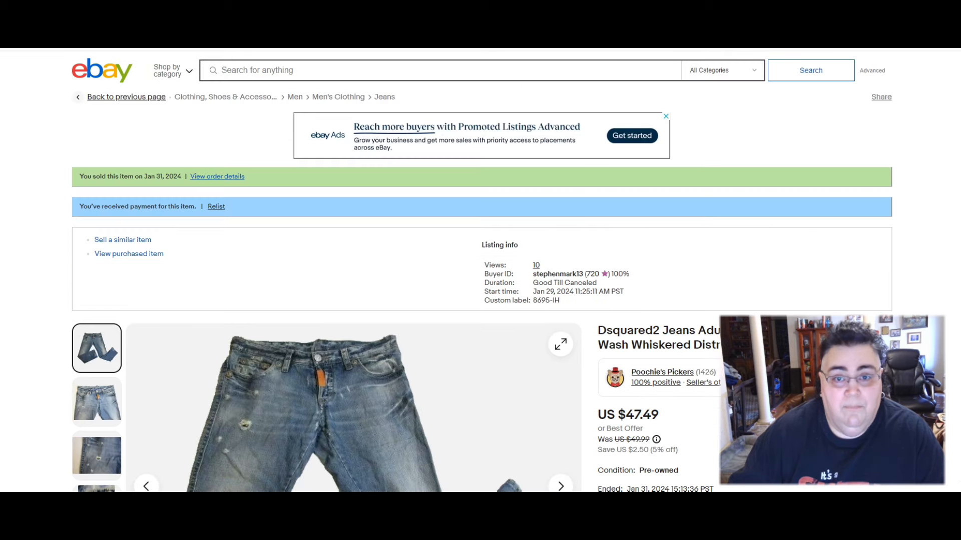
scroll(480, 270, "down", 5)
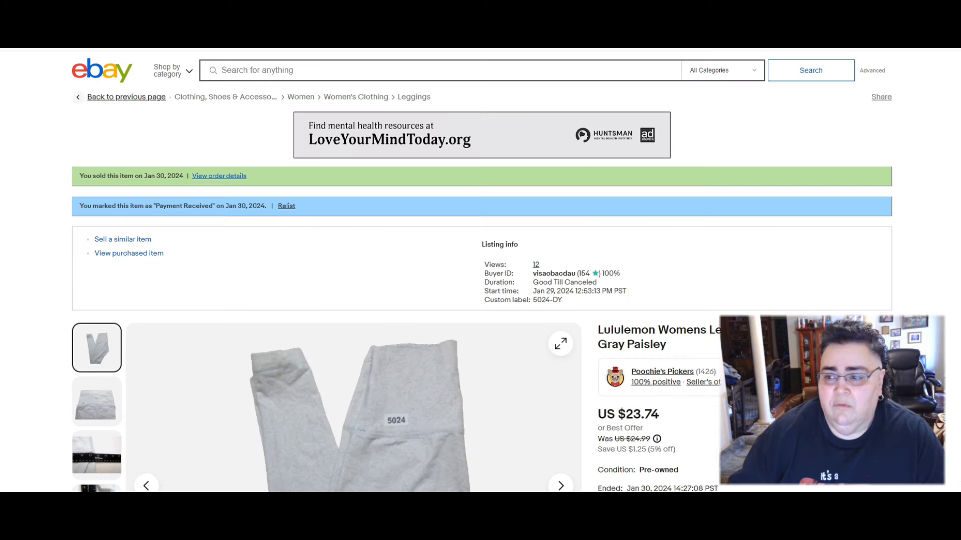
scroll(480, 300, "down", 3)
scroll(481, 300, "down", 2)
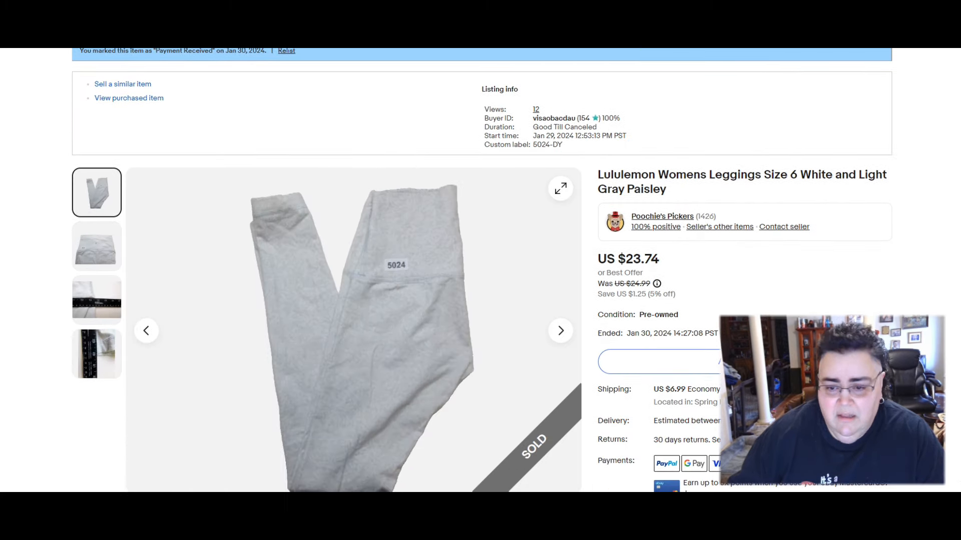
scroll(480, 300, "down", 2)
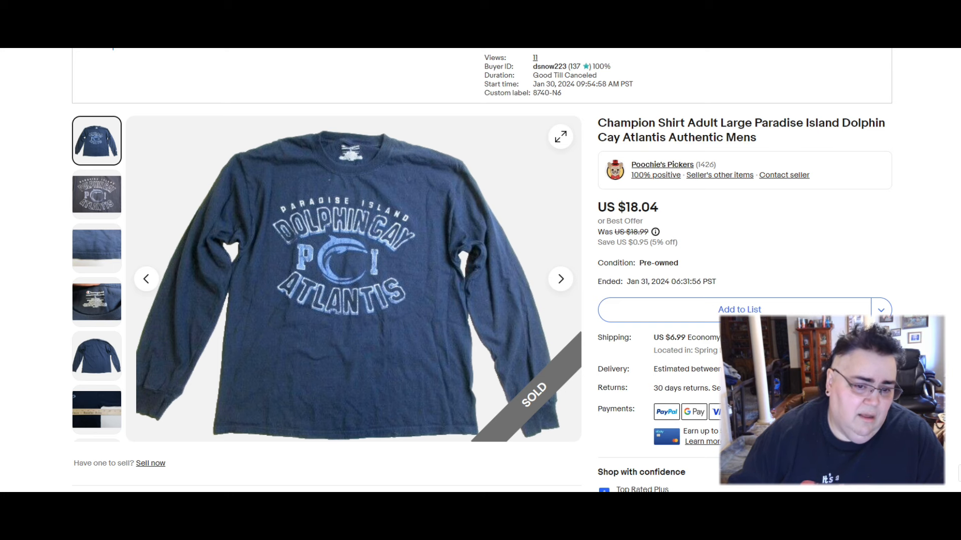
Step: View the close-up photo of the Champion Atlantis shirt's print
left_click(96, 194)
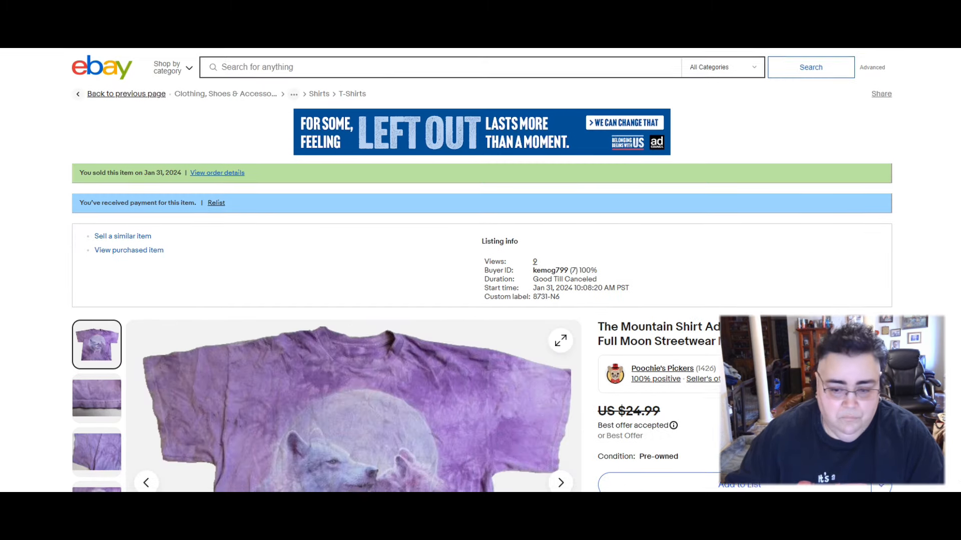
scroll(480, 271, "down", 2)
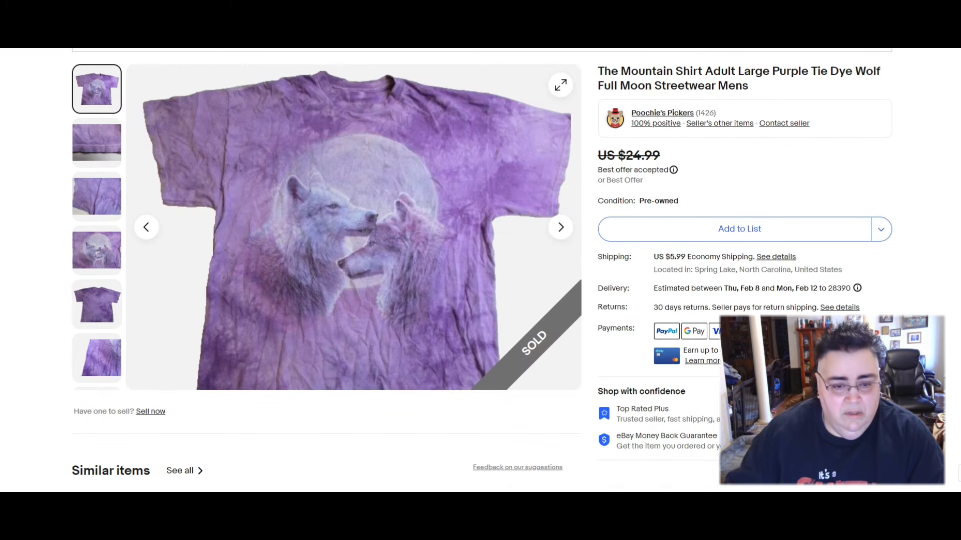
scroll(480, 271, "up", 1)
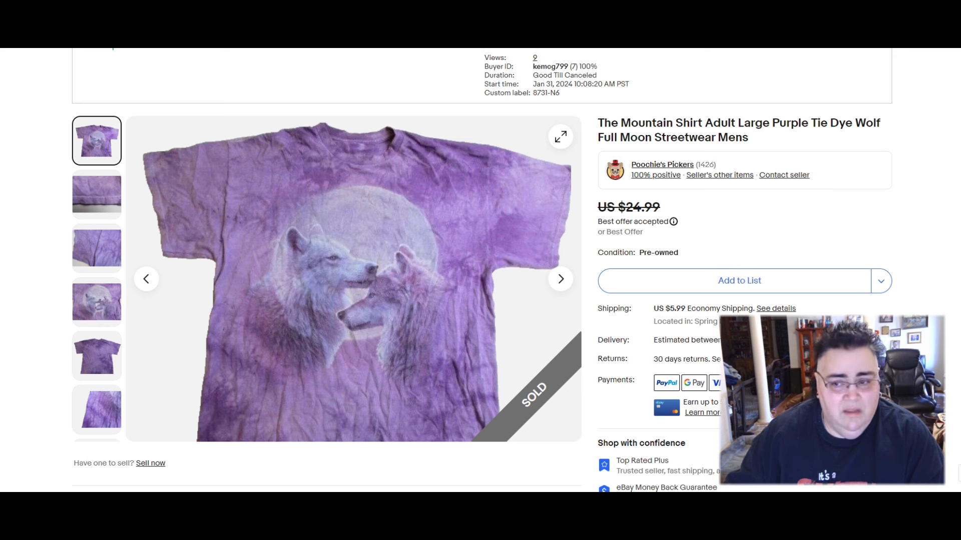
scroll(481, 271, "down", 1)
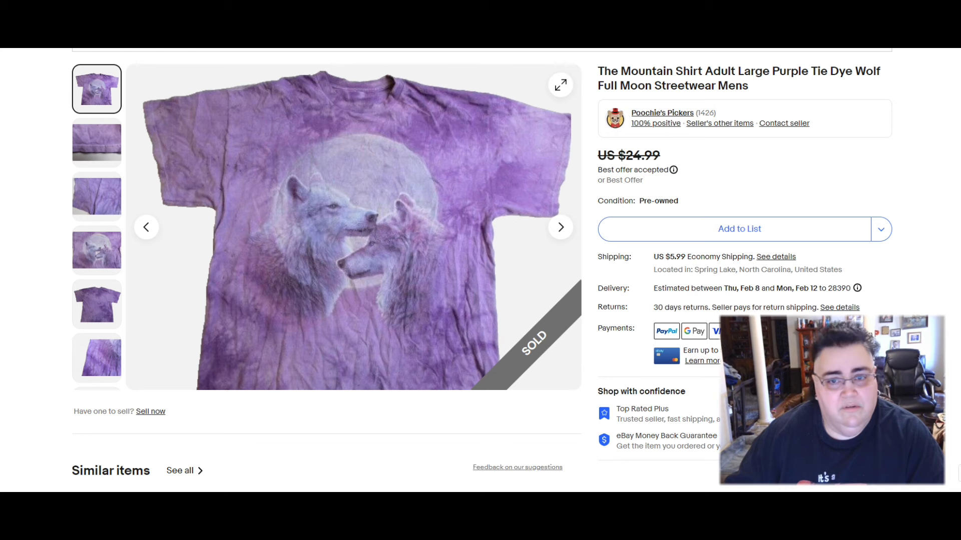
scroll(480, 271, "up", 1)
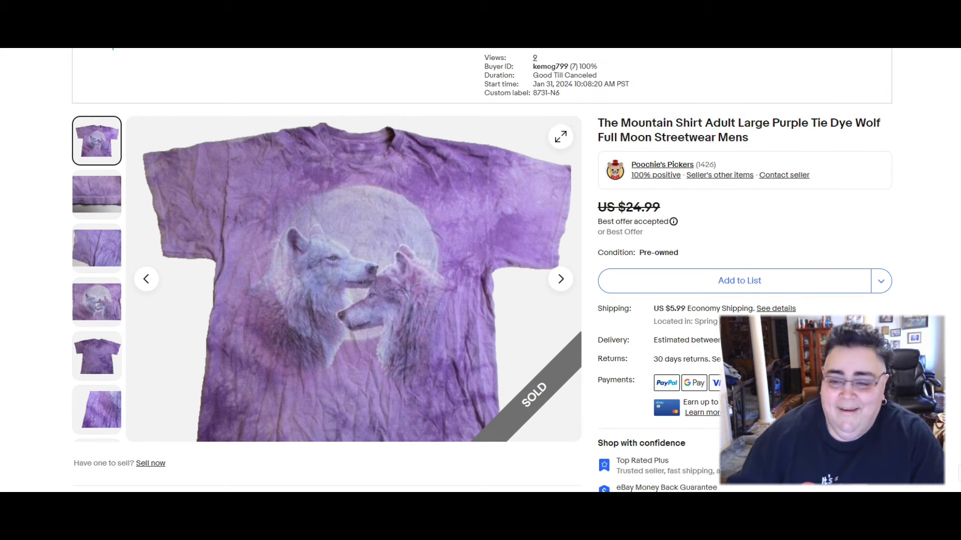
scroll(480, 270, "down", 1)
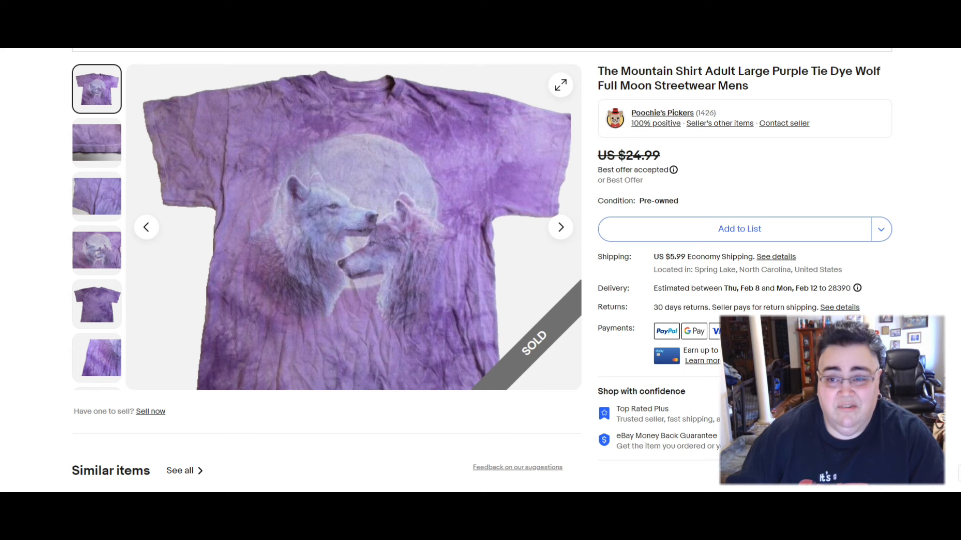
scroll(481, 270, "down", 5)
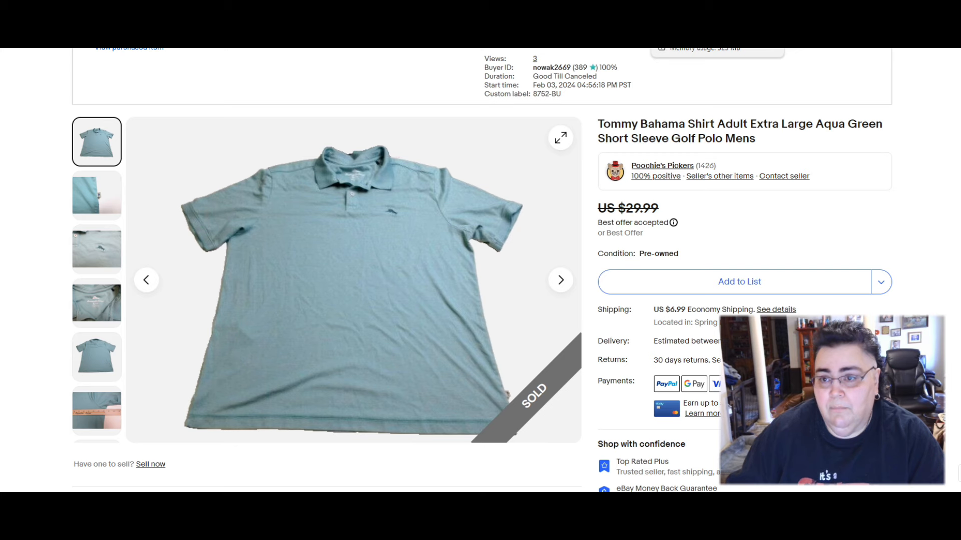
Step: Review the Disney Sleeping Beauty dress photos: back, ruler and length measurements, then front again
key("ctrl+Tab")
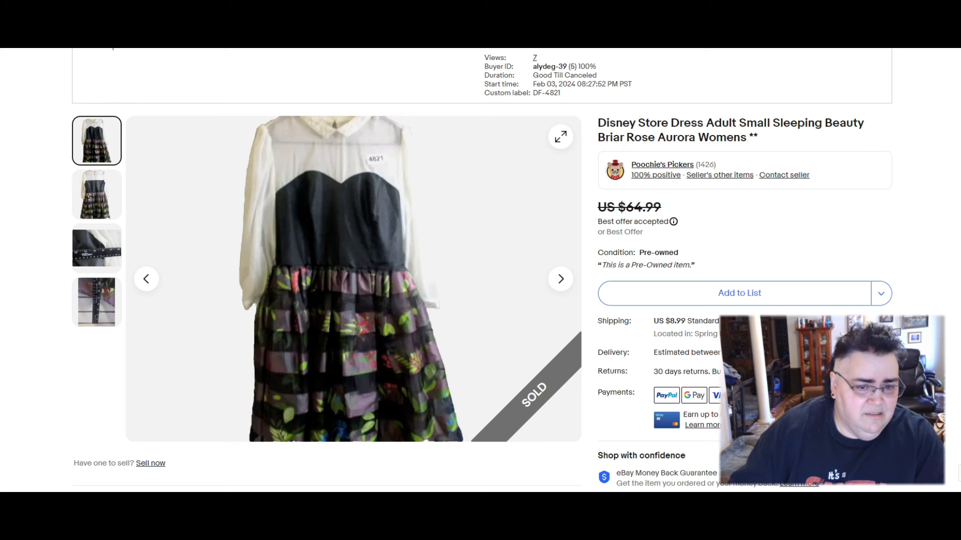
left_click(96, 195)
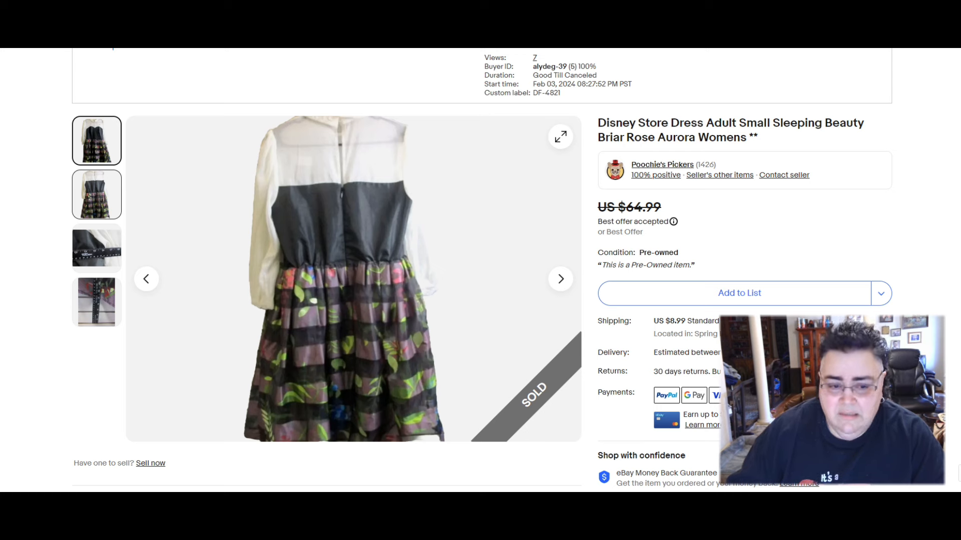
left_click(96, 248)
left_click(96, 302)
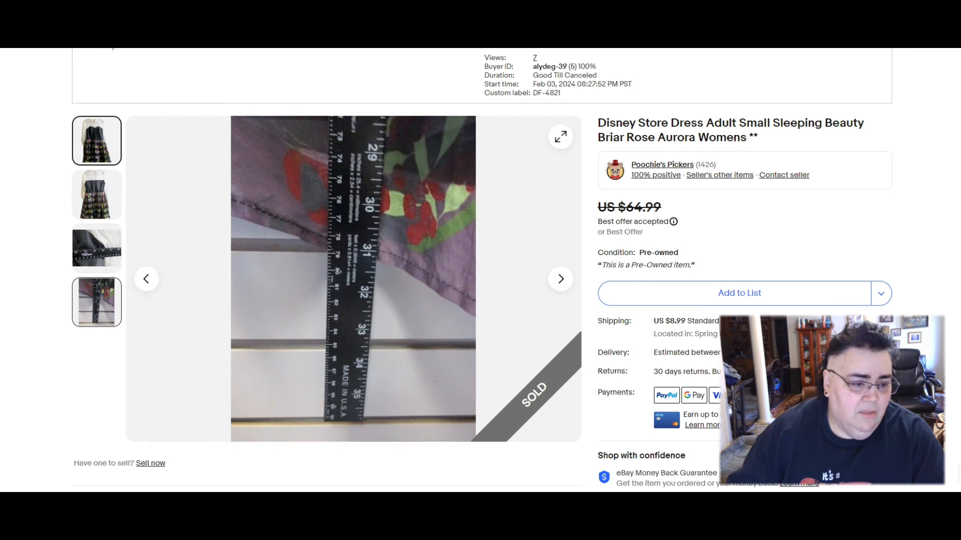
left_click(96, 247)
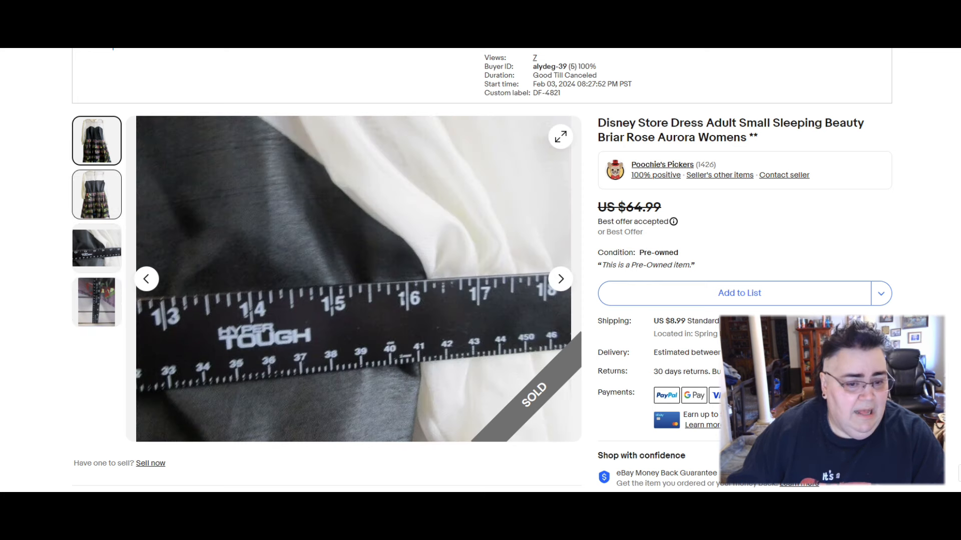
left_click(96, 195)
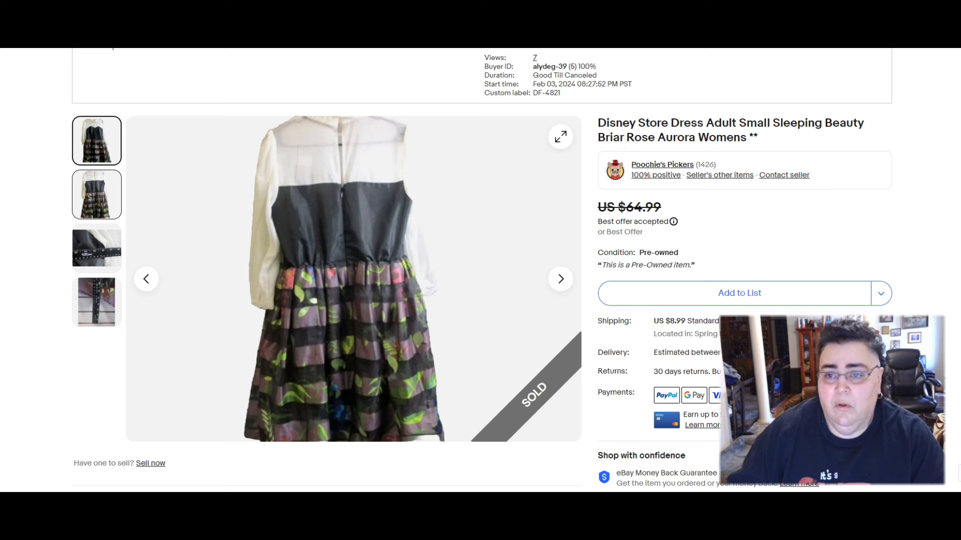
left_click(96, 140)
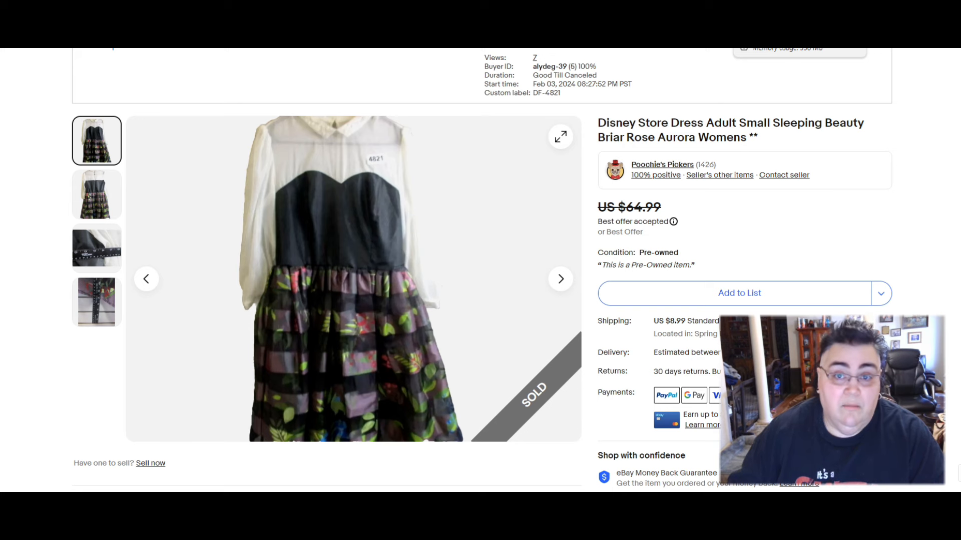
Step: Switch to the weekly sales spreadsheet showing 56 sales and $623.69 net profit
key("ctrl+Tab")
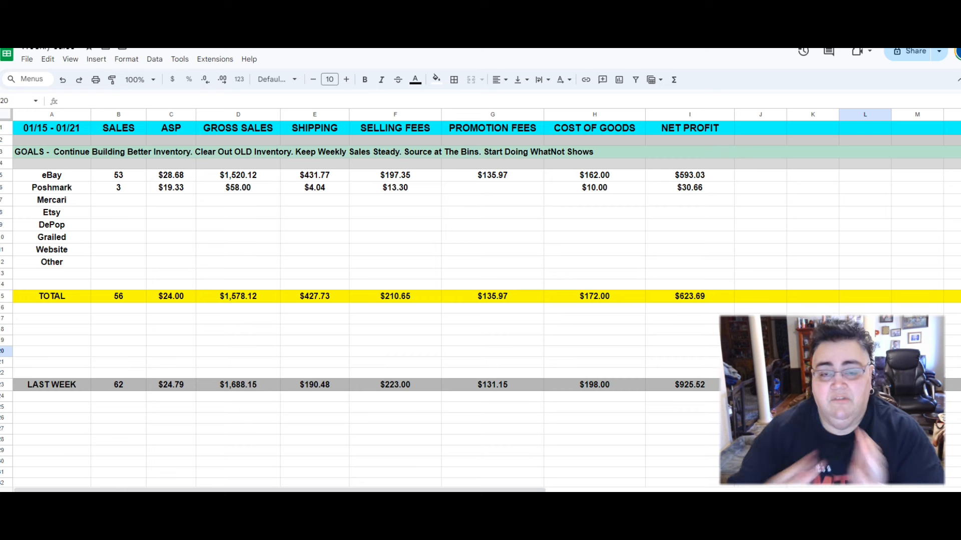